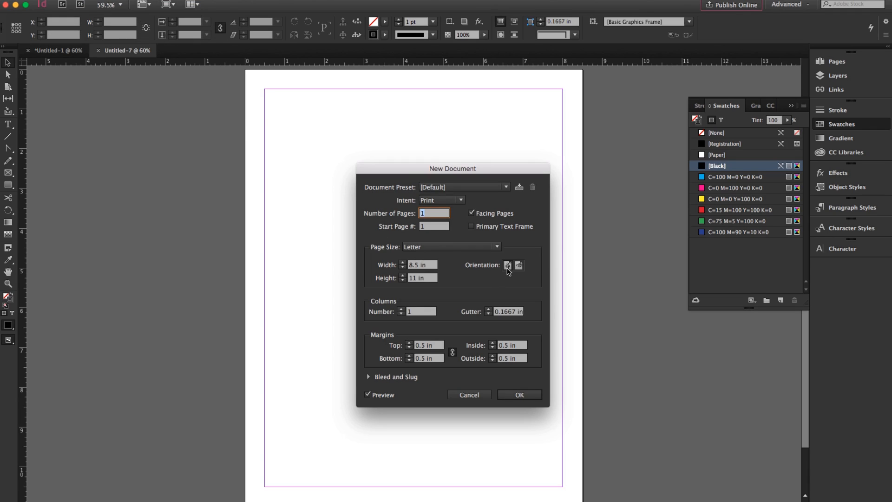
Create the Letter-size portrait document and paste the abbreviated month list into a full-height text frame along the page's left margin.
left_click(519, 395)
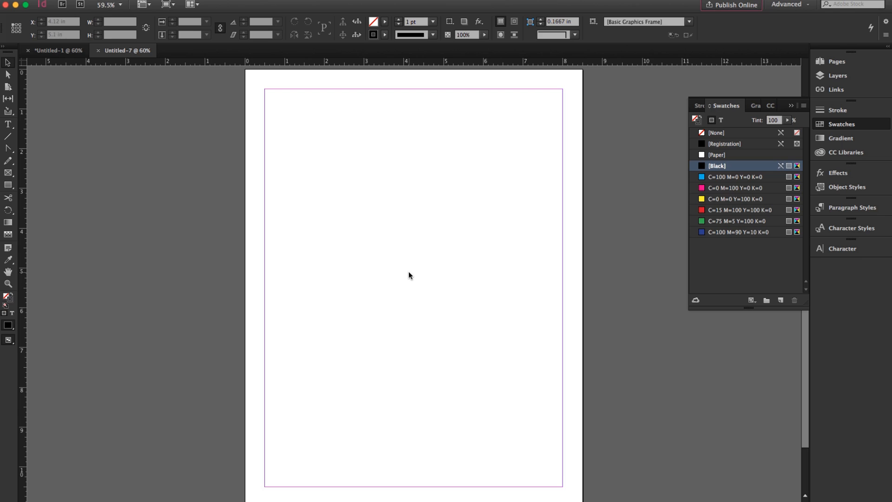
left_click(13, 124)
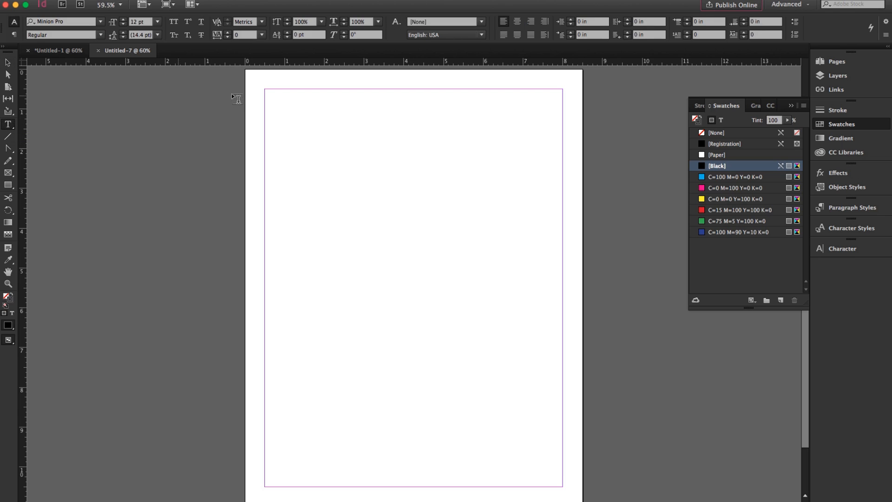
left_click_drag(273, 95, 315, 487)
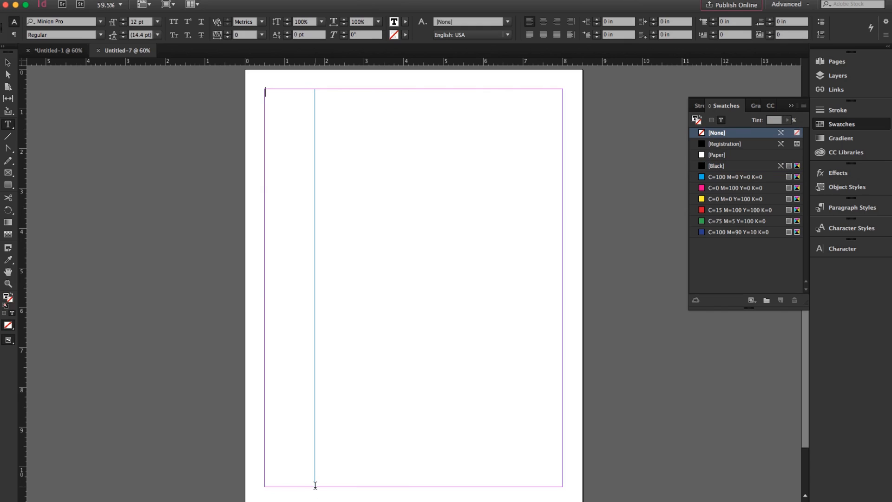
key("super+v")
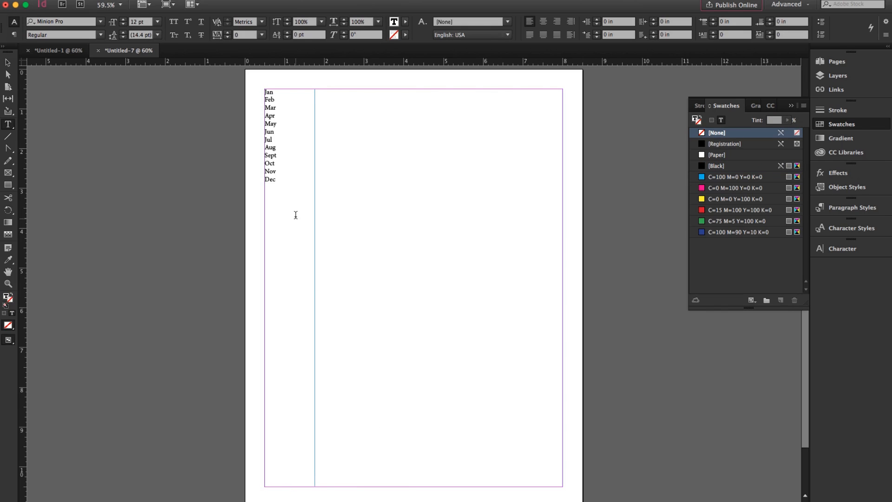
Set the whole month list in Helvetica Neue LT Std, 85 Heavy.
left_click_drag(292, 190, 257, 87)
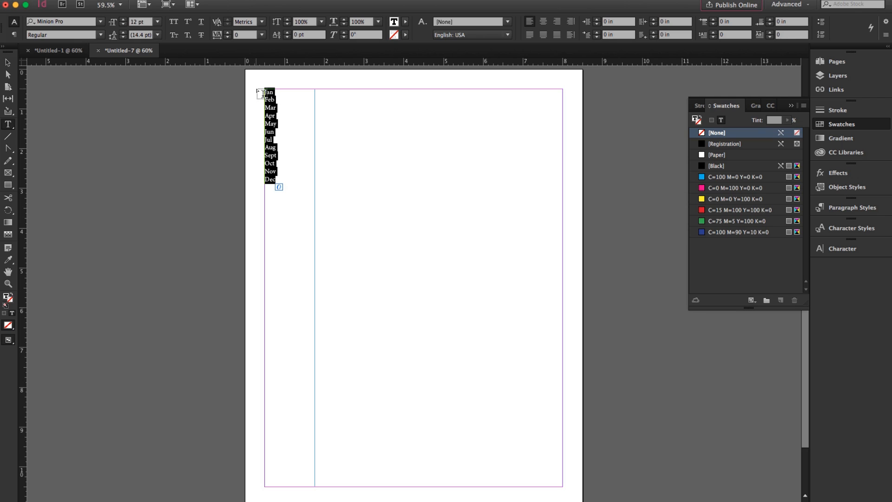
left_click(100, 22)
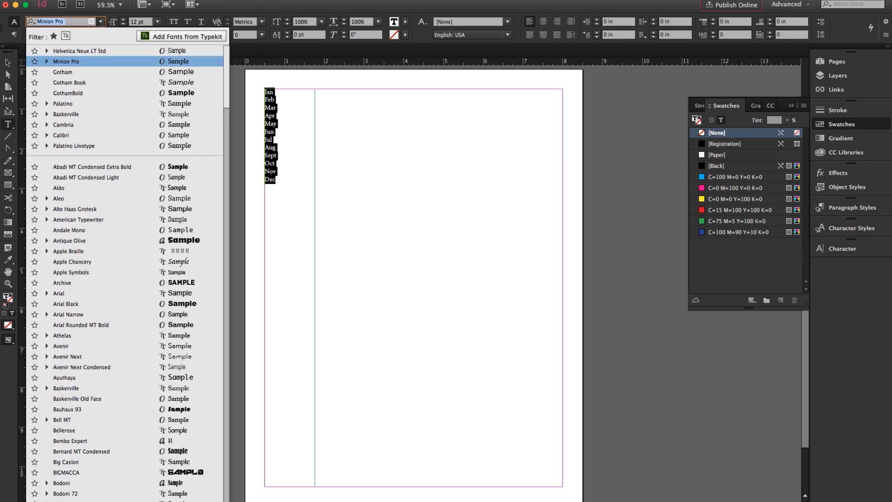
left_click(83, 54)
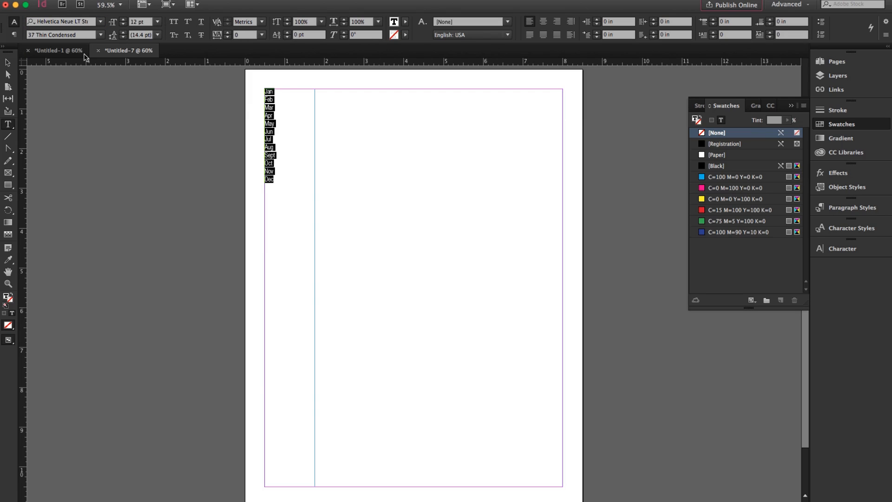
left_click(101, 36)
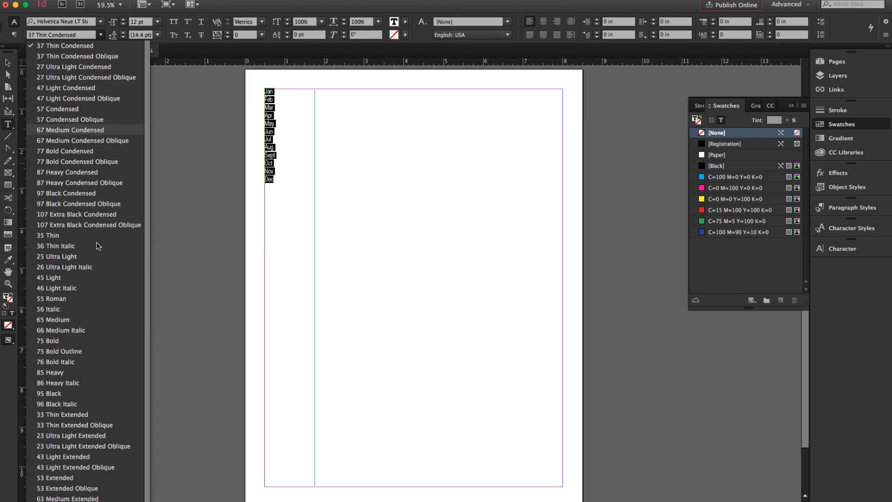
left_click(62, 372)
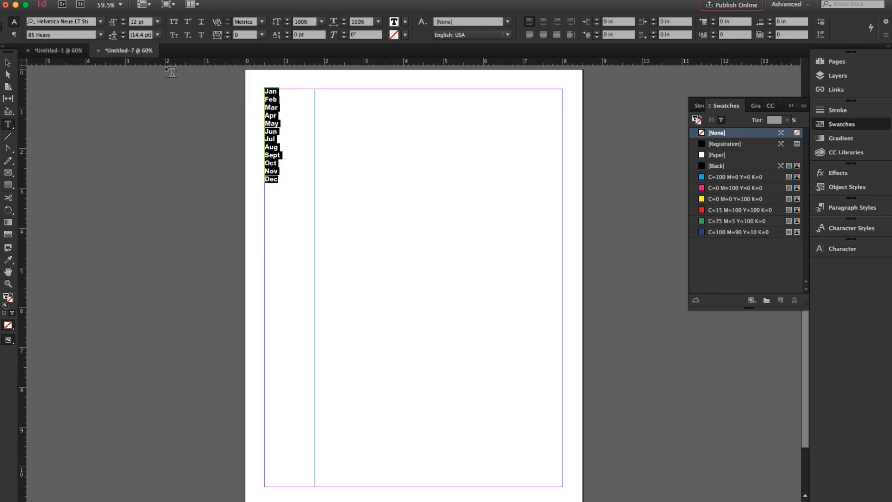
Set the month list's font size to 24 pt and its leading to 62 pt.
left_click(158, 22)
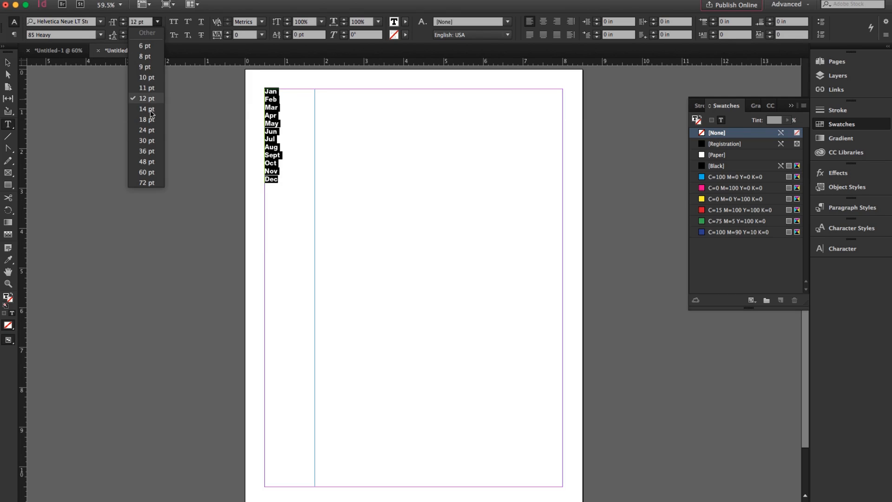
left_click(149, 131)
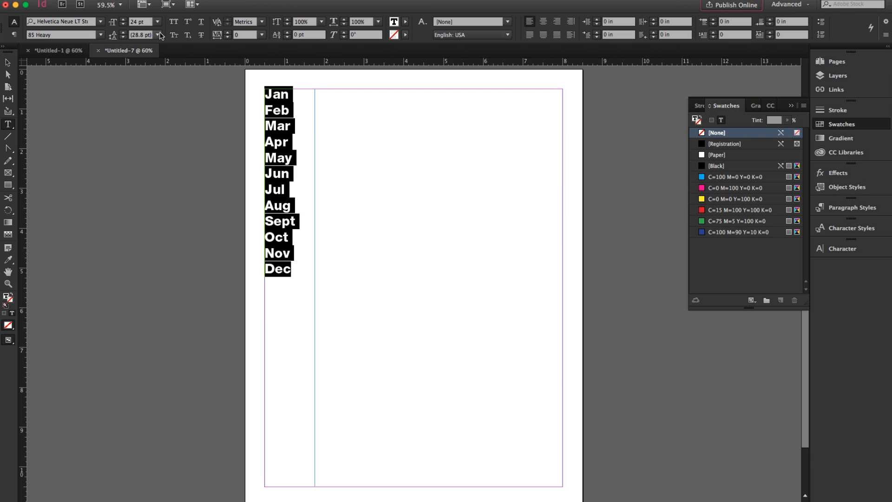
left_click(139, 34)
type("62")
key("Return")
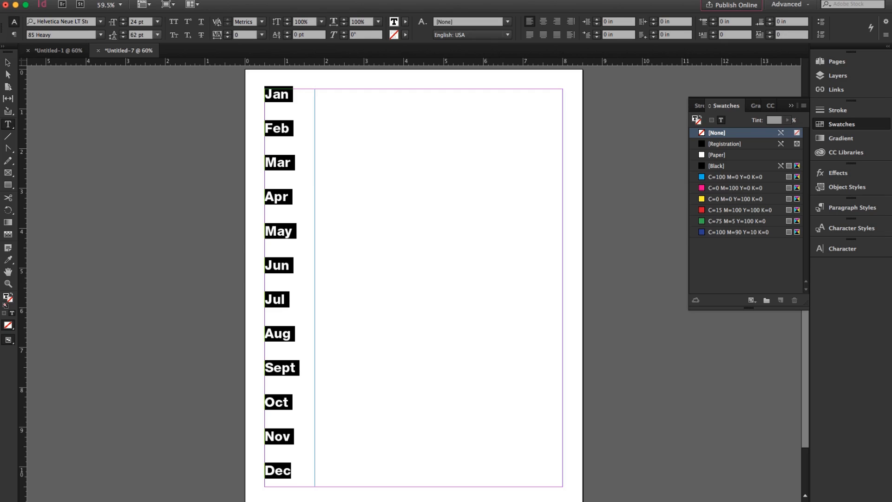
Narrow the month list's text frame to 1 in wide from its right edge.
key("Escape")
left_click_drag(315, 290, 305, 290)
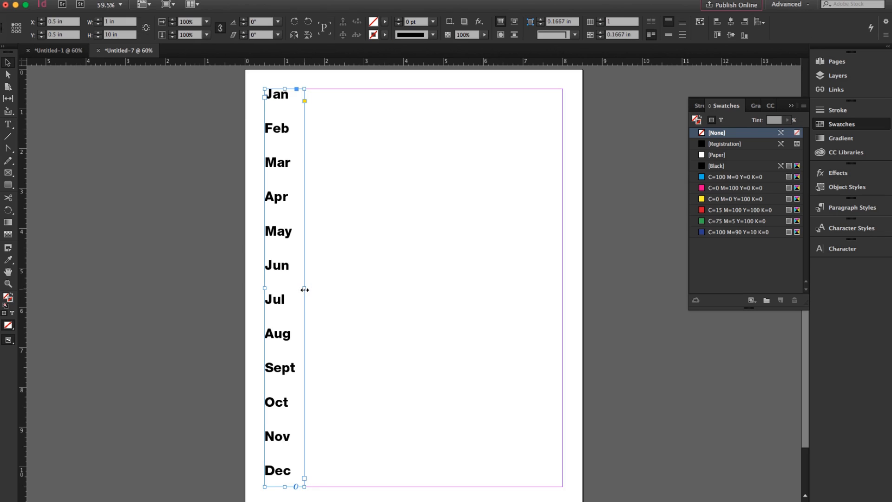
left_click(178, 290)
Add a text frame about 2.54 by 2.95 in containing Call to Action, Registration, Donation and Membership, separated by blank lines.
left_click(8, 124)
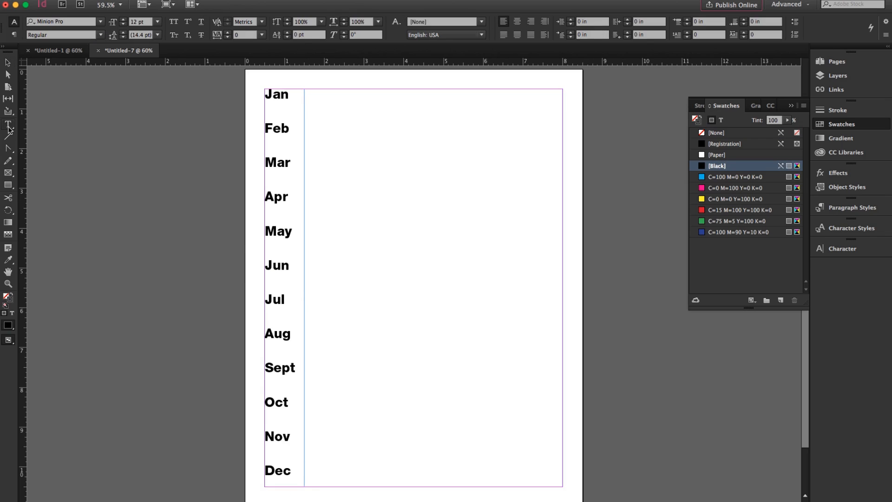
left_click_drag(436, 179, 537, 295)
type("Call to Action  ")
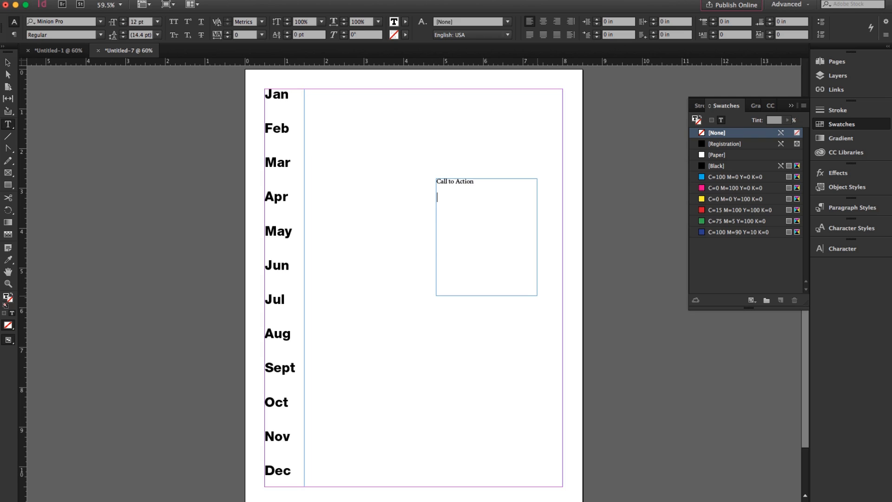
type("Registration")
key("Return")
key("Return")
type("Donation ")
type("Membership")
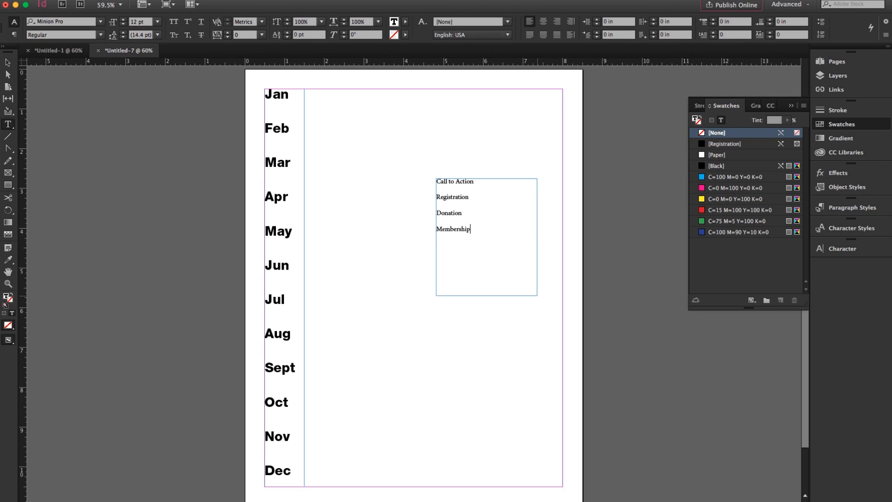
key("Escape")
Set the Call to Action heading in Helvetica Neue LT Std, 85 Heavy.
double_click(473, 182)
left_click_drag(473, 182, 418, 181)
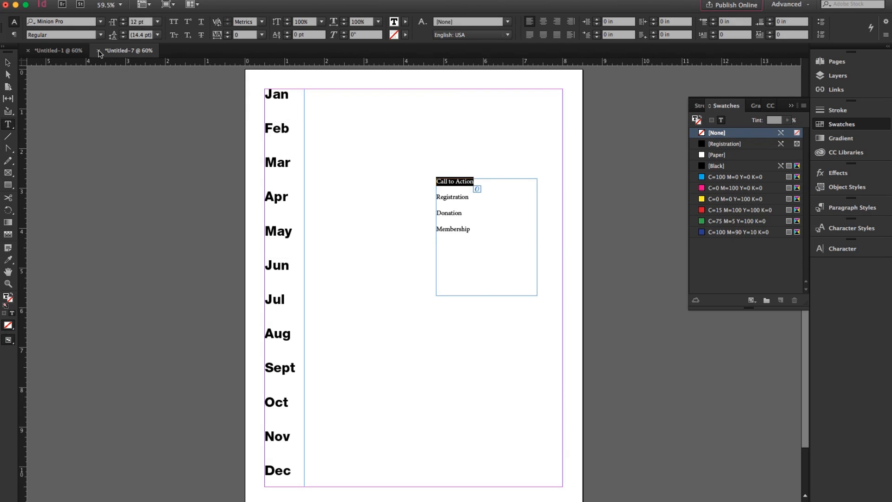
left_click(101, 24)
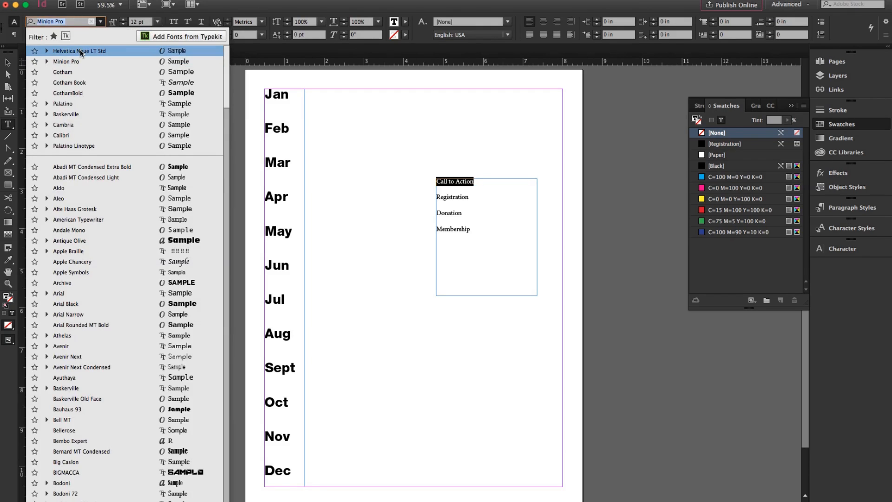
left_click(80, 49)
left_click(102, 36)
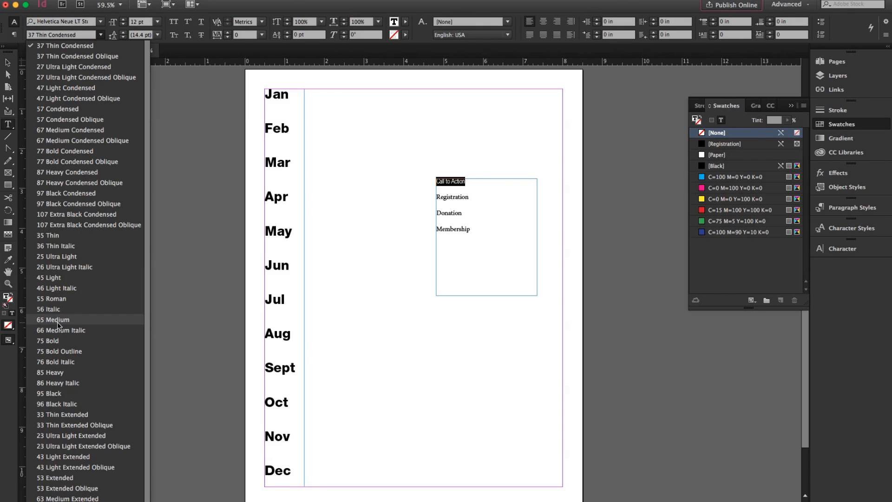
left_click(58, 373)
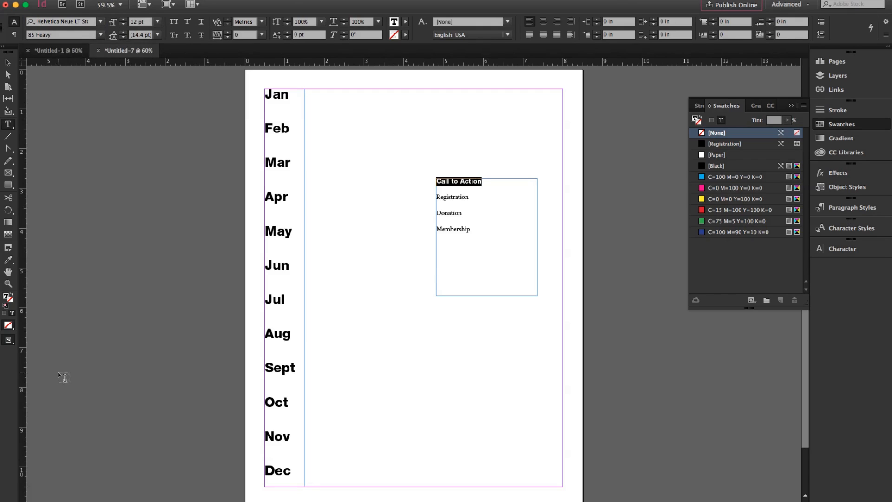
Set the Registration, Donation and Membership lines to 14 pt.
left_click(438, 198)
left_click_drag(438, 198, 495, 234)
left_click(158, 22)
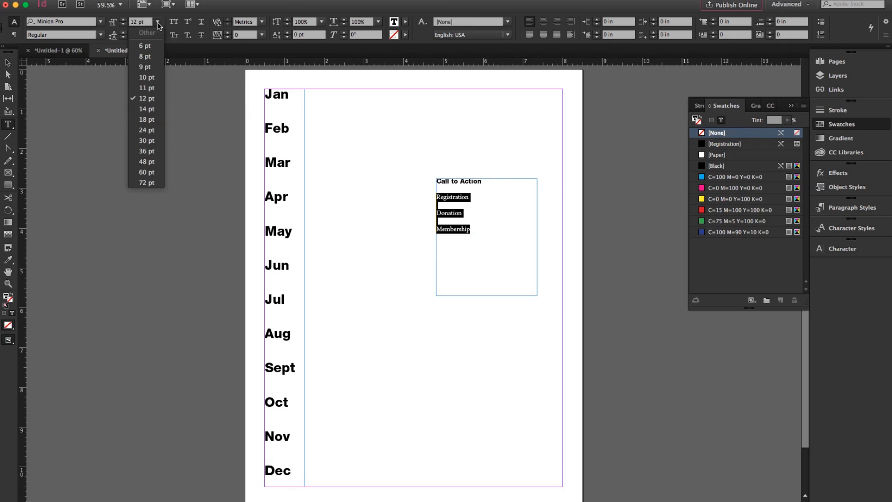
left_click(151, 109)
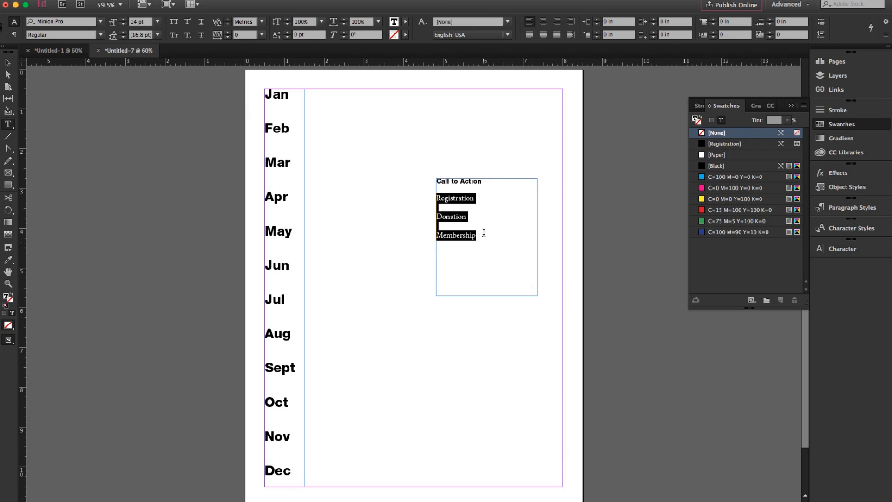
Indent the Registration, Donation and Membership lines by one tab each.
left_click(437, 201)
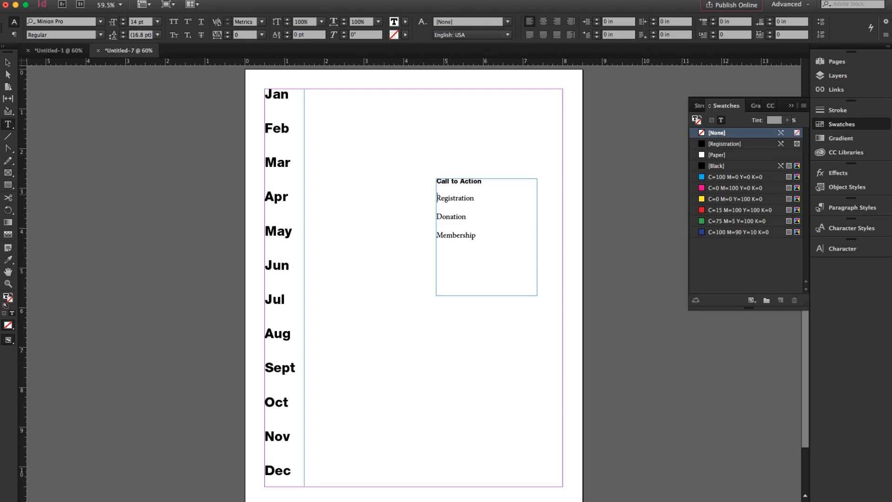
key("Tab")
key("Down")
key("Down")
key("Tab")
key("Down")
key("Down")
key("Tab")
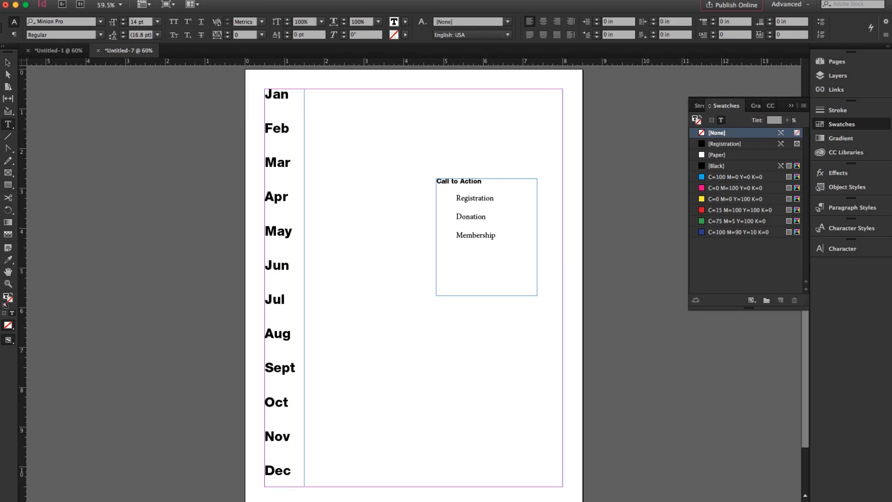
left_click(7, 62)
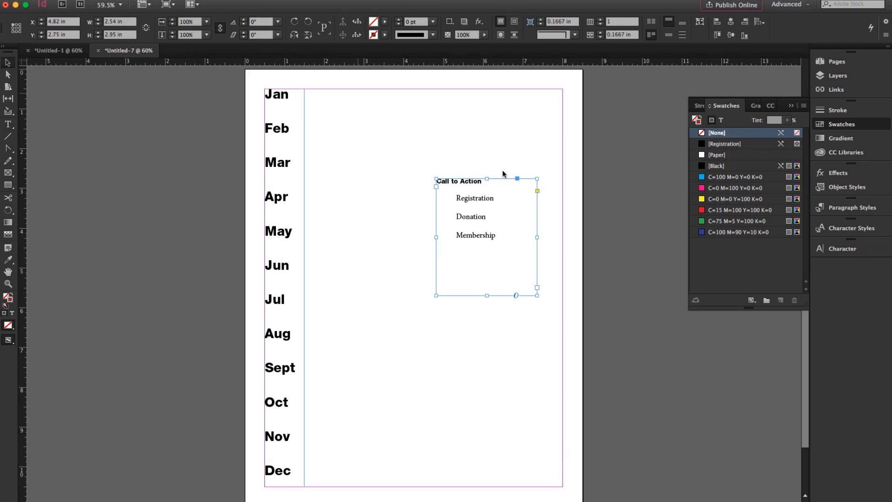
Enlarge the Call to Action heading to 18 pt.
double_click(472, 183)
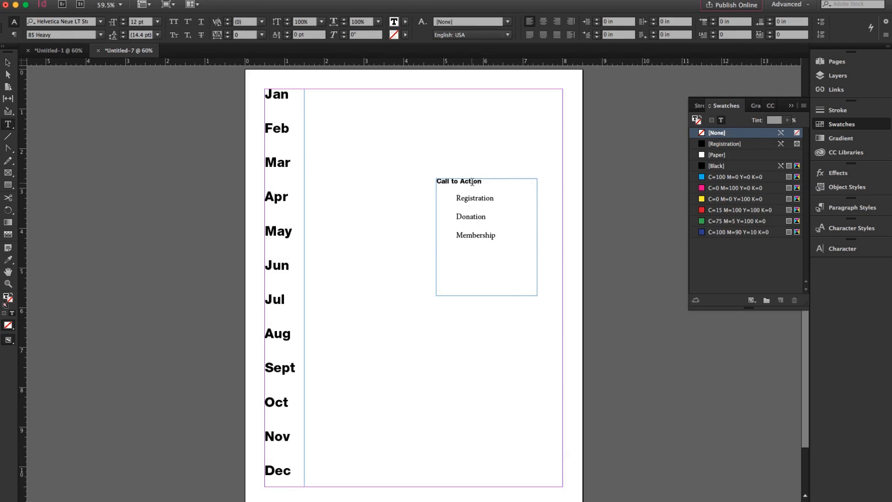
triple_click(461, 185)
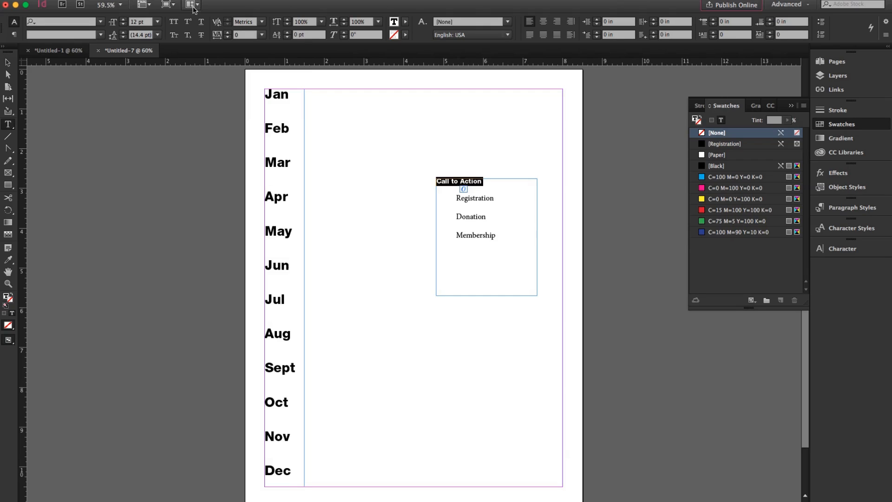
left_click(159, 22)
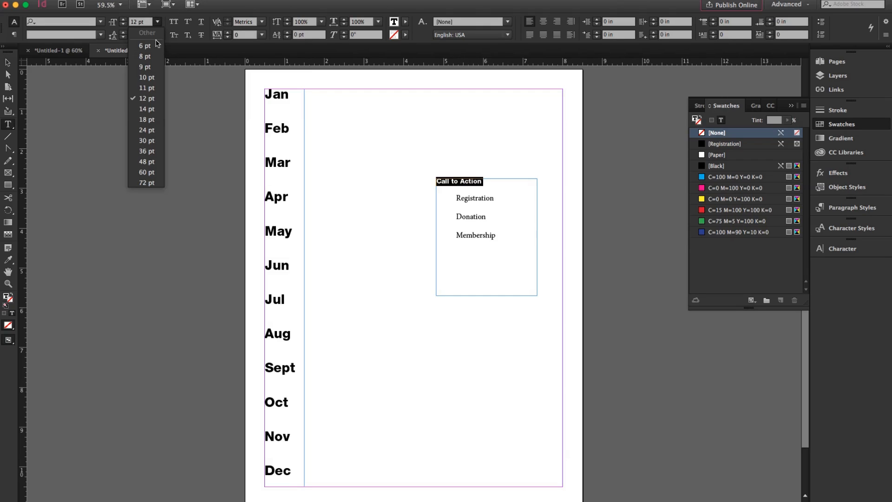
left_click(147, 120)
Move the Call to Action frame against the right margin in the page's lower part, at about X 5.46 in, Y 7.04 in.
left_click(7, 62)
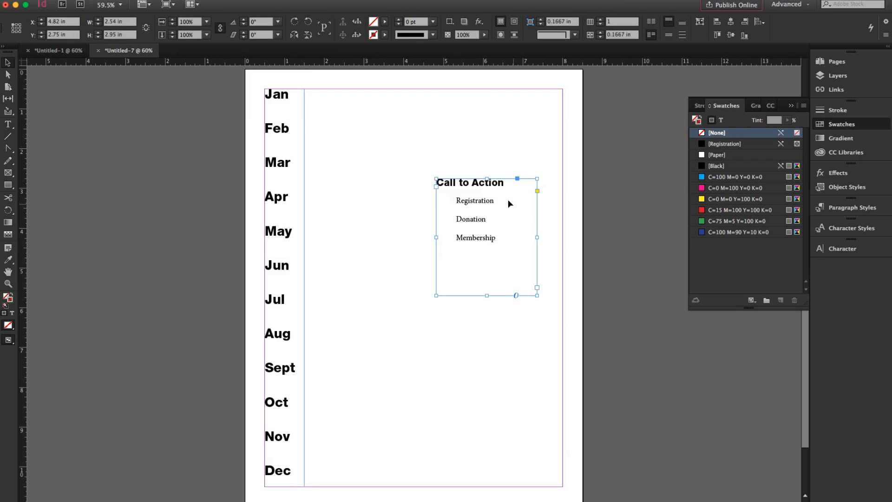
left_click_drag(491, 187, 515, 353)
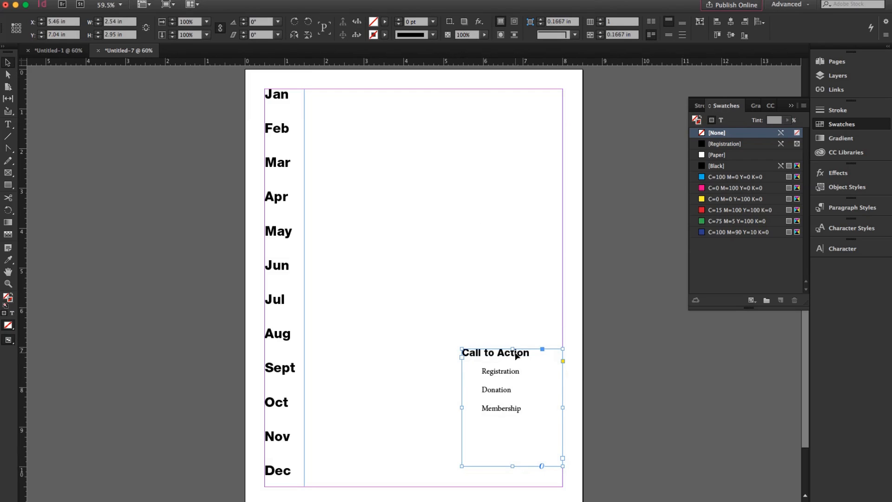
left_click(601, 299)
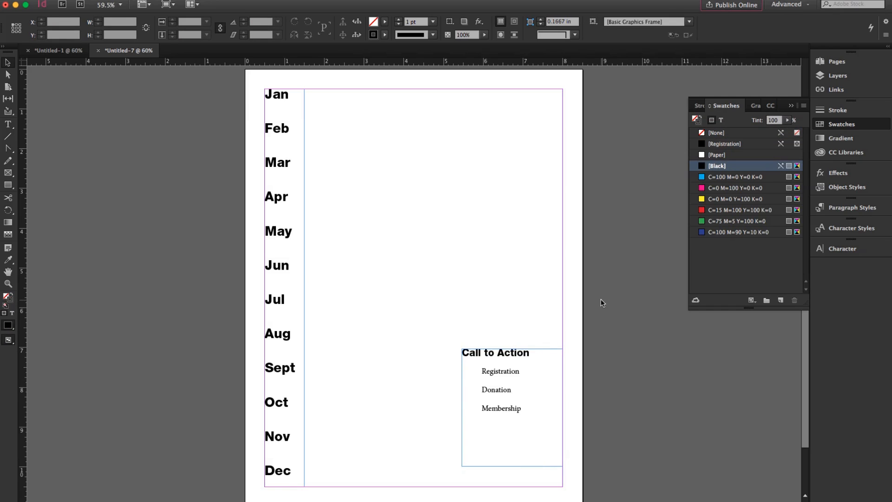
Draw a small square of about 0.28 in in the page's upper middle and duplicate it downward into a column of three.
left_click(9, 188)
left_click_drag(394, 128, 404, 148)
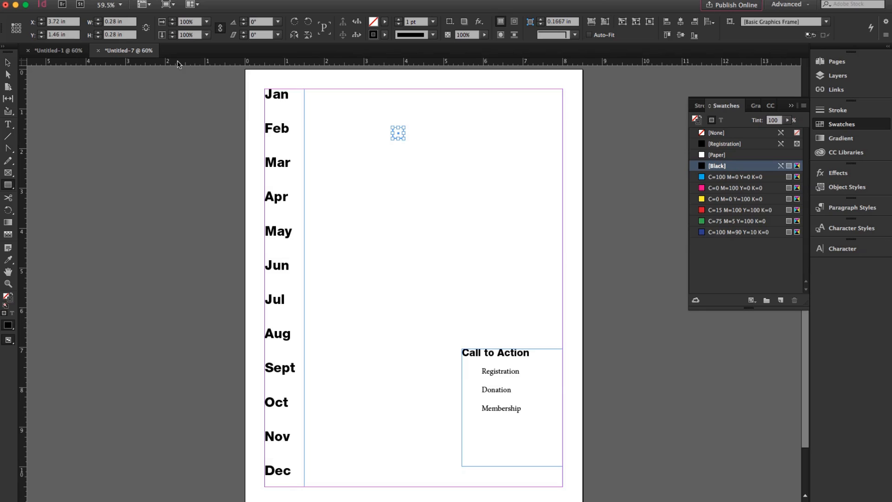
left_click(8, 64)
left_click_drag(399, 135, 400, 175)
Remove the stroke from the topmost of the three small squares by setting it to [None].
left_click(396, 131)
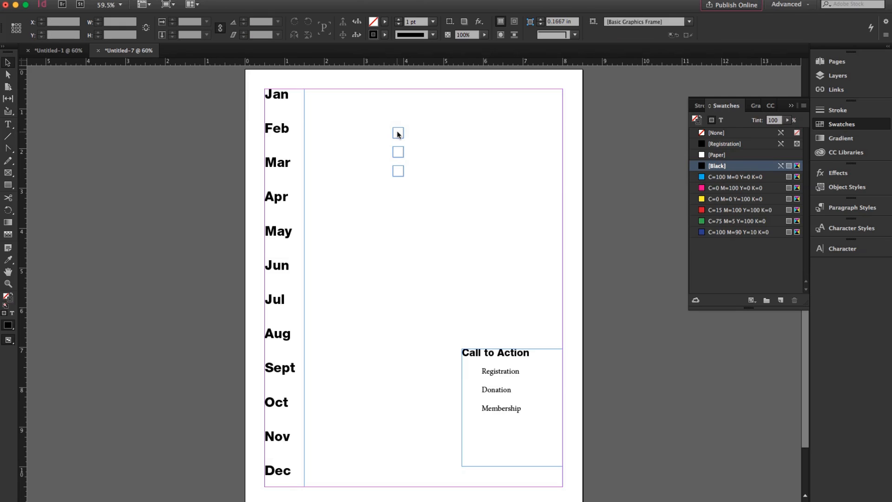
left_click(410, 136)
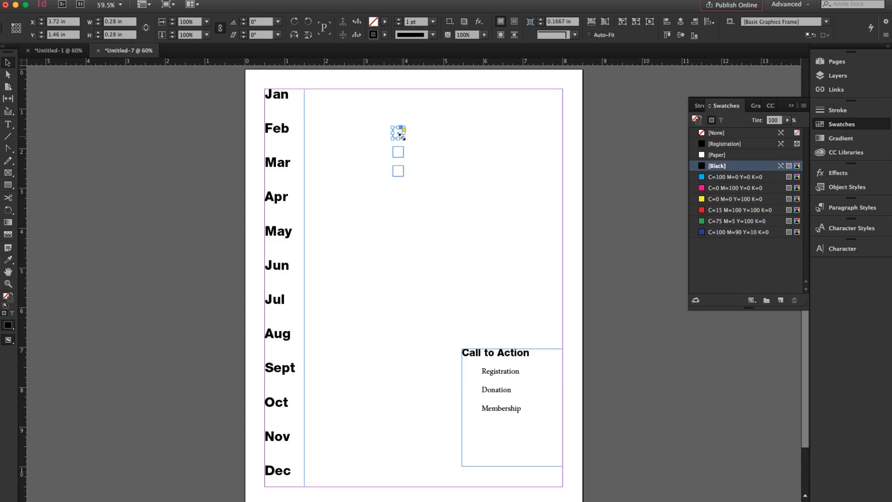
left_click(702, 134)
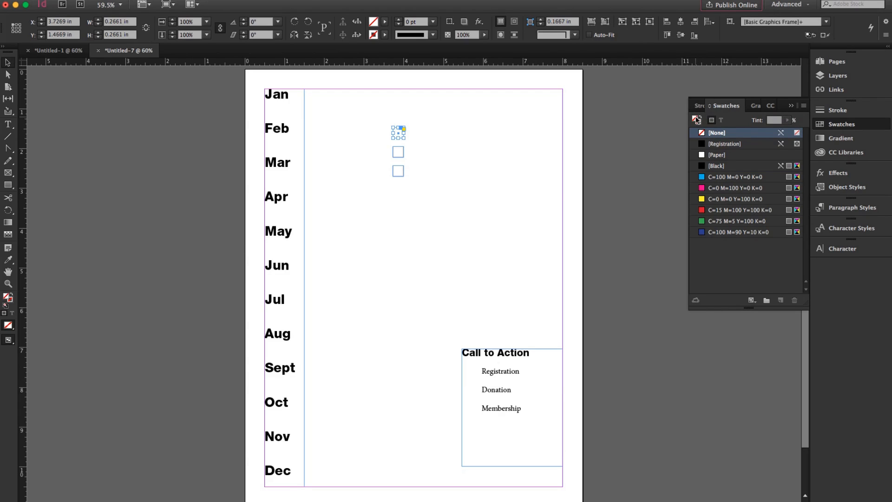
Fill the topmost square with red C=15 M=100 Y=100 K=0, and give the middle square no stroke and a green C=75 M=5 Y=100 K=0 fill.
left_click(702, 211)
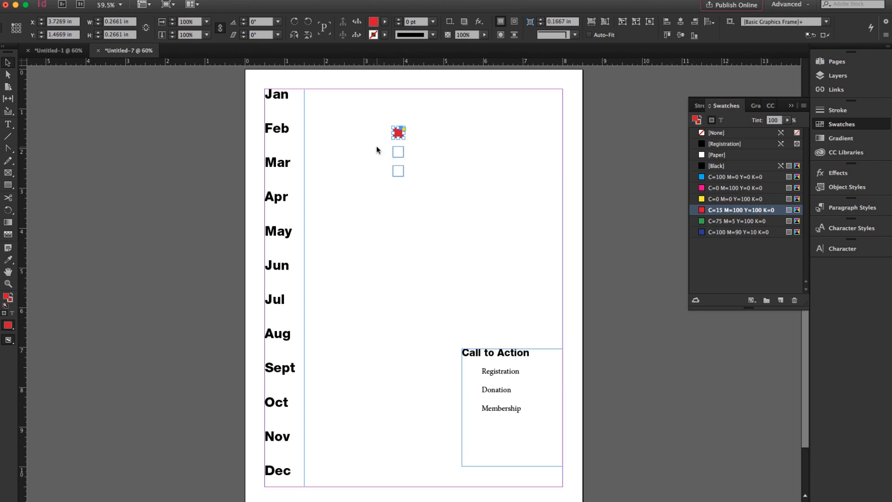
left_click_drag(376, 148, 404, 150)
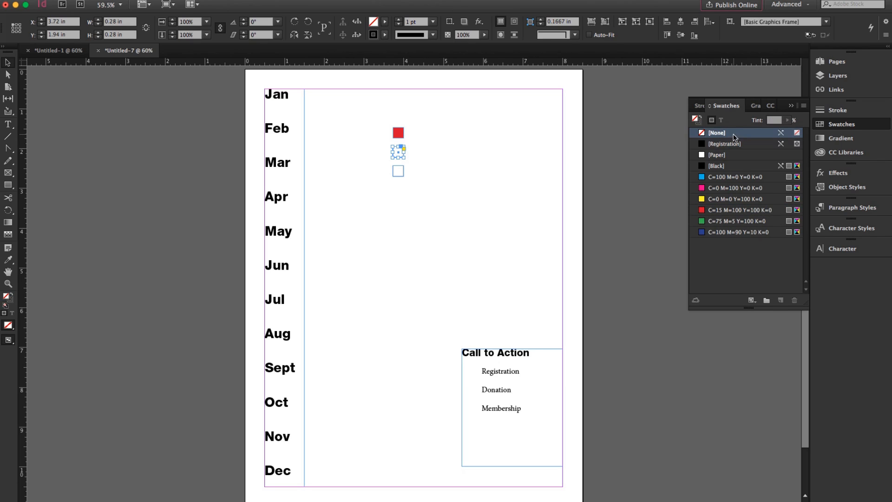
left_click(701, 122)
left_click(704, 135)
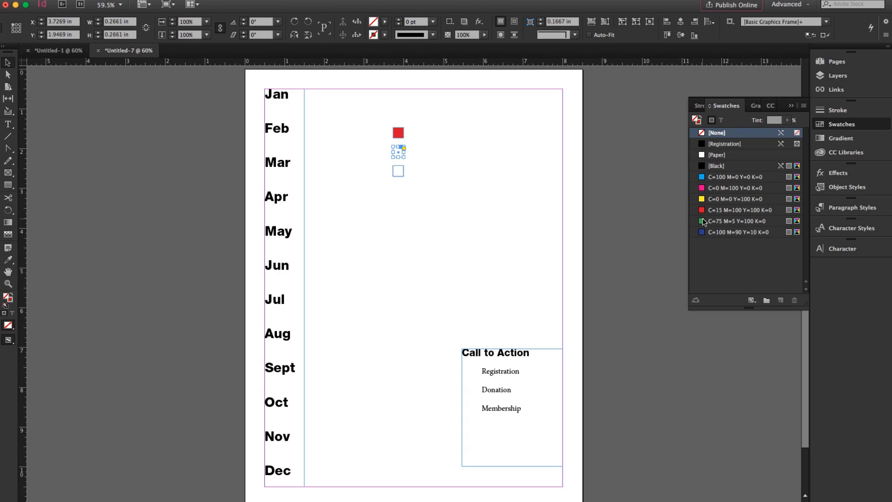
left_click(704, 223)
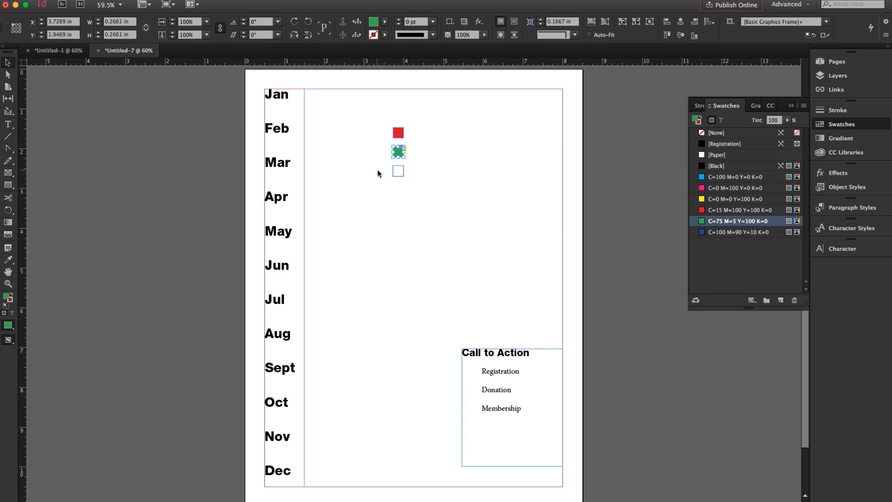
Remove the stroke from the lowest square and fill it with blue C=100 M=90 Y=10 K=0.
left_click_drag(402, 174, 403, 174)
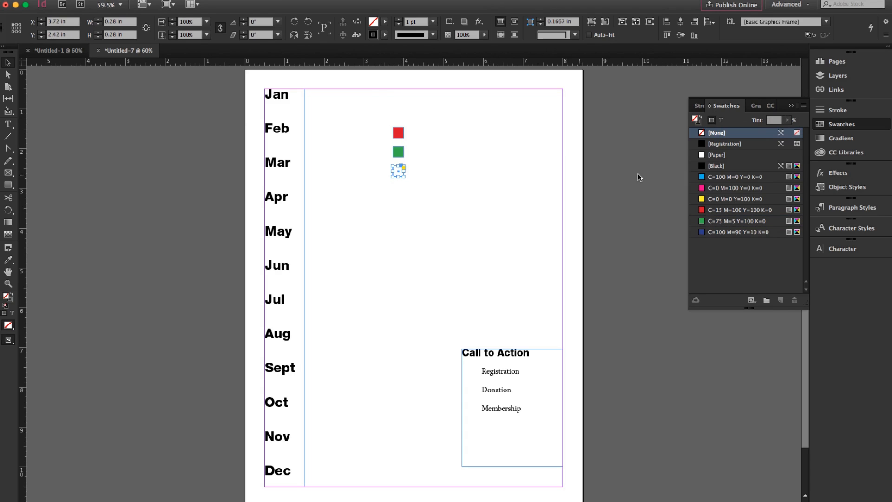
left_click(700, 123)
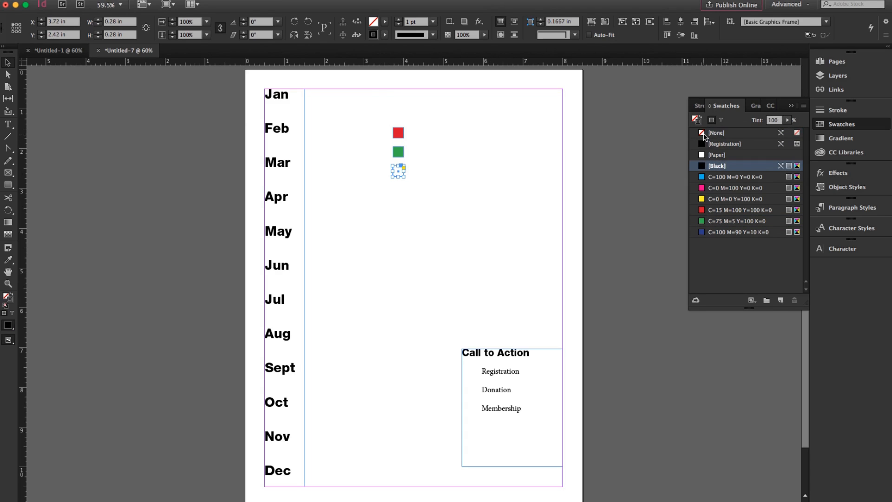
left_click(704, 134)
left_click(696, 121)
left_click(703, 232)
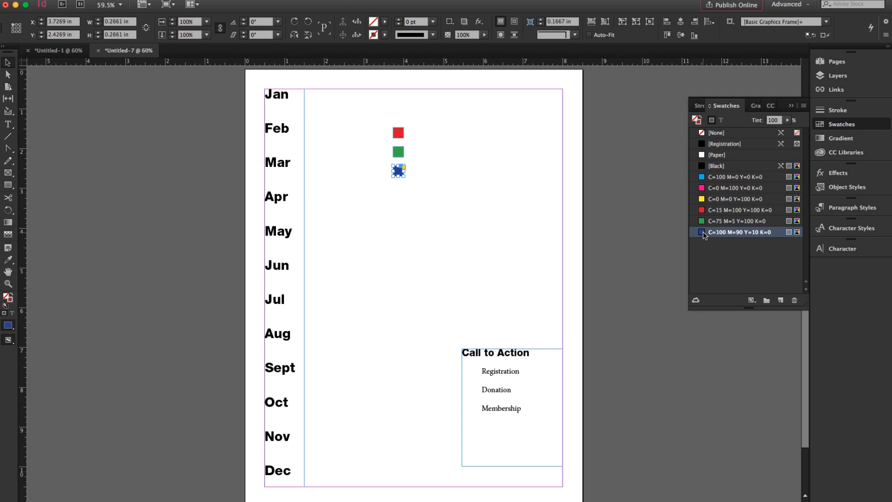
left_click(393, 229)
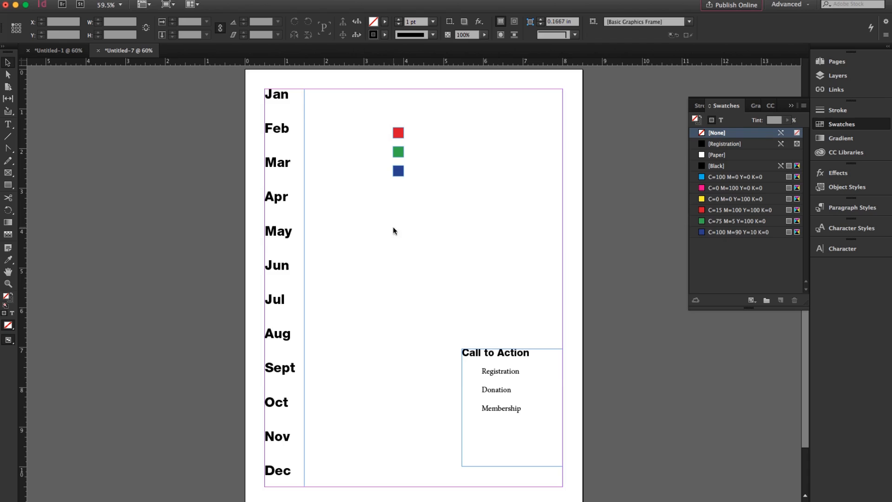
Convert the green middle square to an ellipse.
left_click(402, 155)
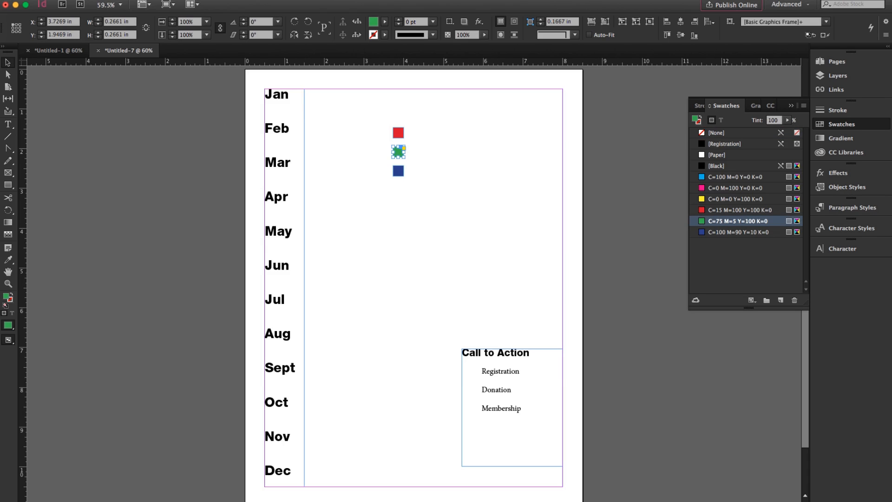
left_click(158, 1)
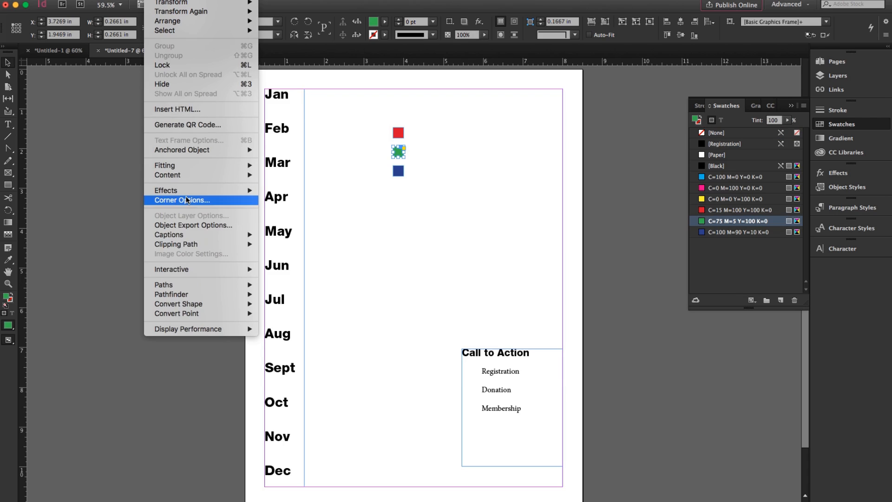
mouse_move(180, 302)
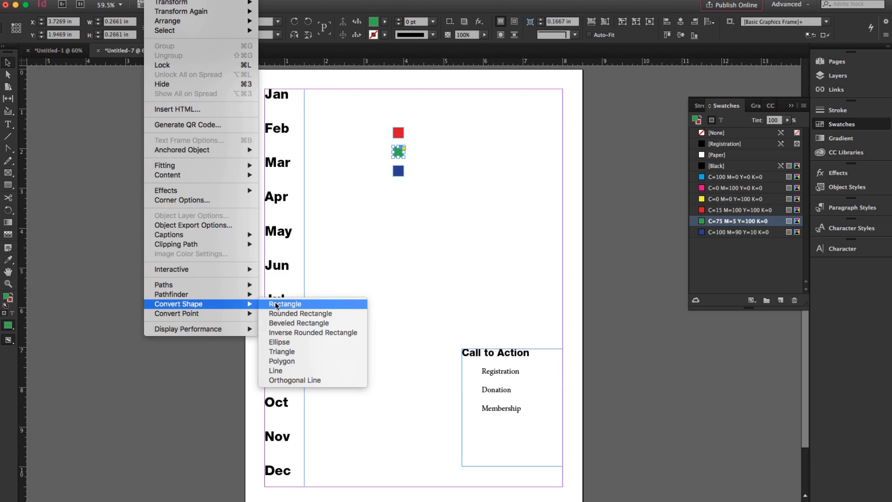
left_click(288, 344)
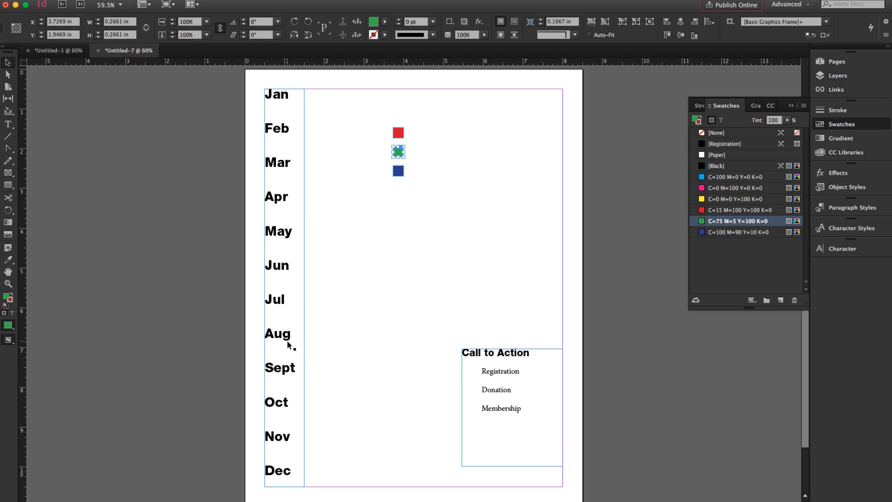
Convert the blue square to a triangle and rotate it a quarter turn clockwise so that it points right.
left_click(399, 171)
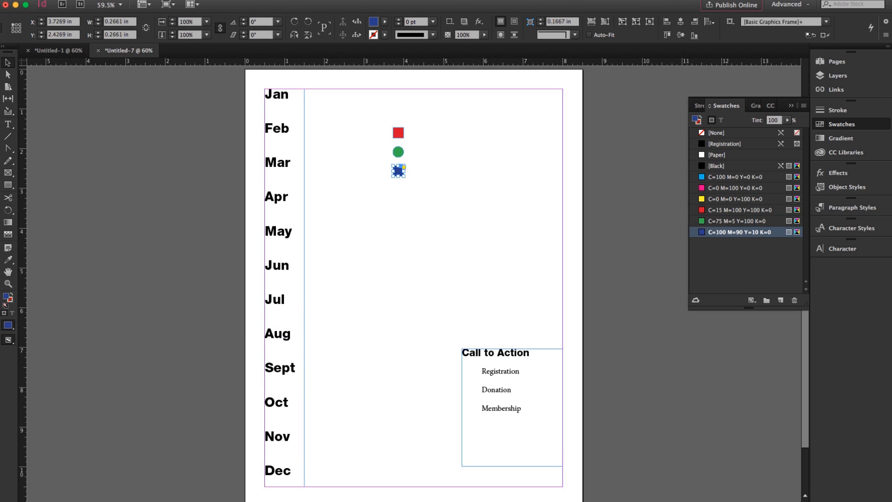
left_click(160, 2)
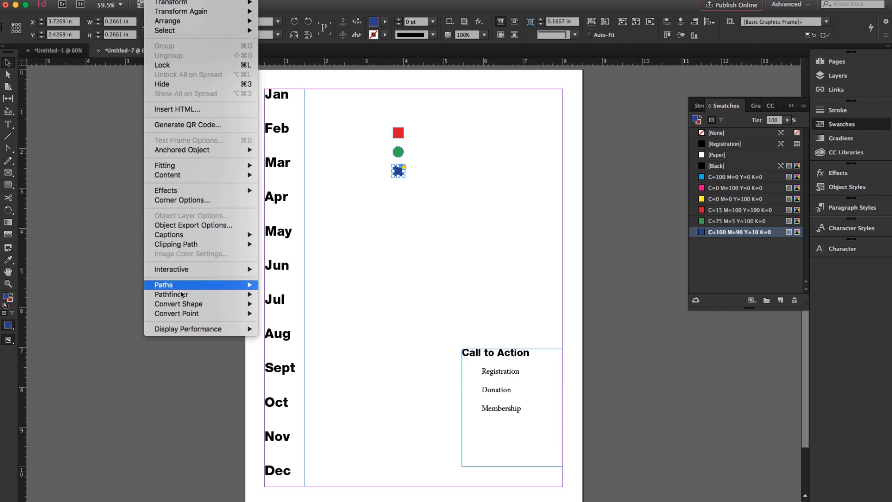
mouse_move(180, 305)
left_click(295, 351)
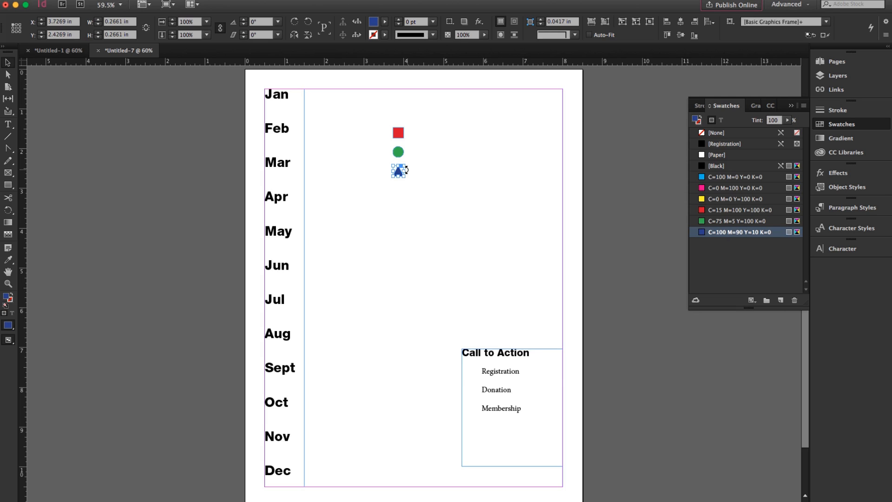
left_click_drag(407, 169, 395, 200)
left_click(395, 200)
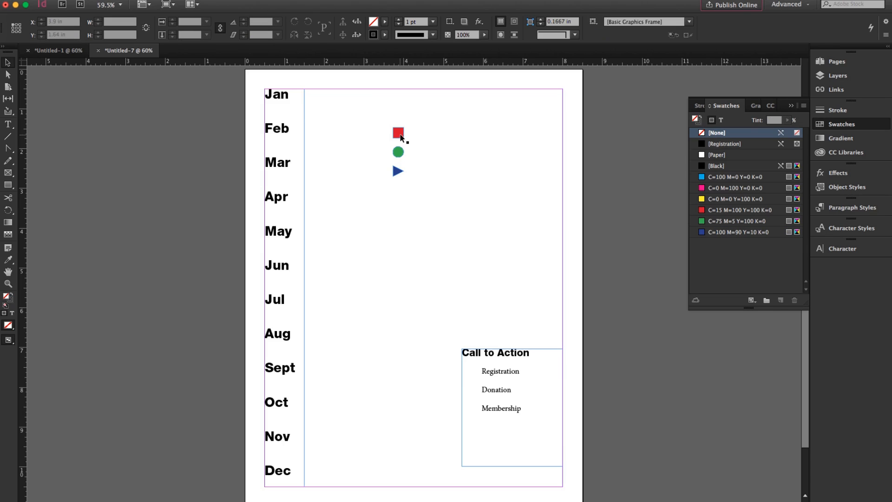
Duplicate the column of three colored shapes to the page's upper right, at about X 7.4 in, Y 0.85 in.
left_click_drag(387, 120, 412, 193)
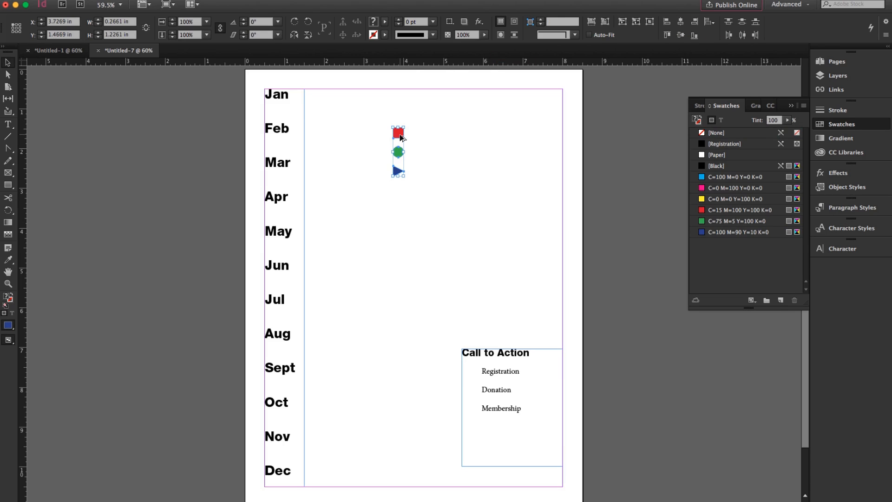
left_click_drag(401, 137, 547, 112)
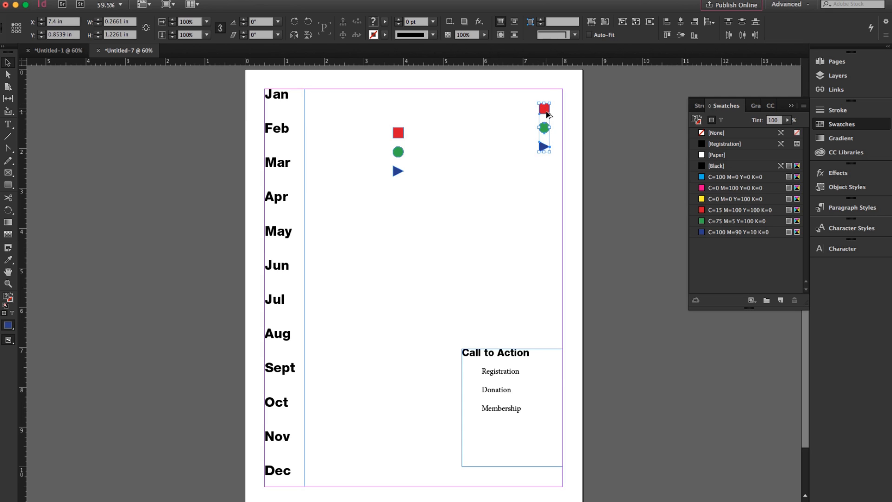
left_click(501, 138)
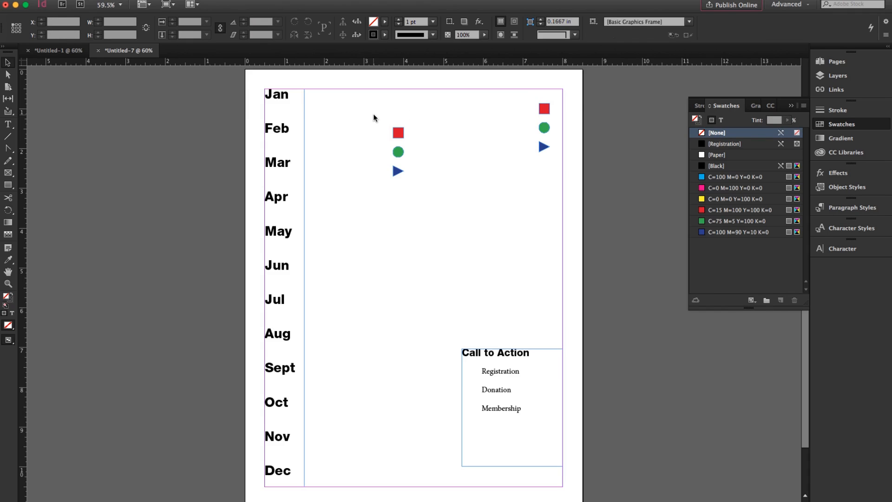
Move the original column of three shapes beside the Call to Action entries, at about X 5.6 in, Y 7.58 in.
left_click_drag(374, 116, 413, 192)
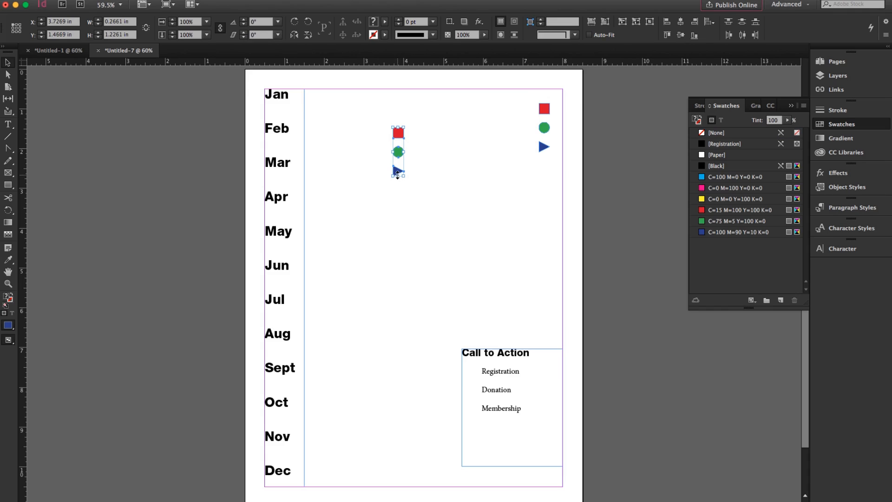
left_click_drag(396, 153, 472, 400)
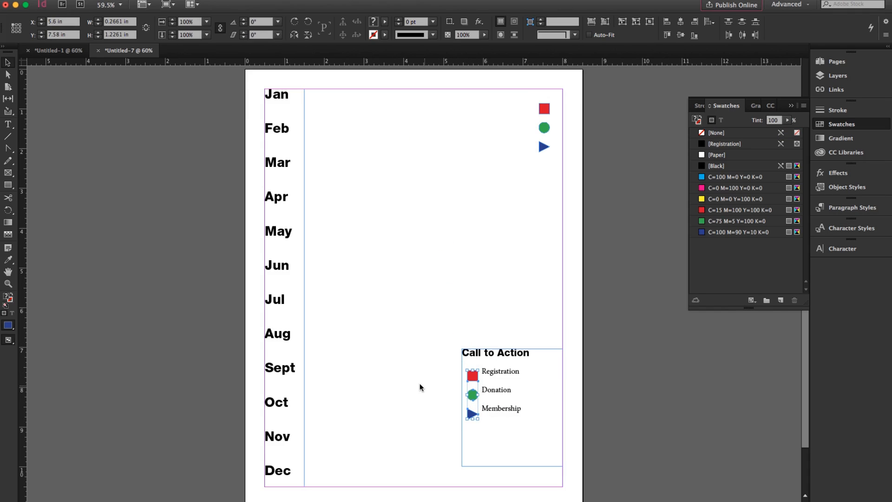
left_click(419, 384)
Shift the red square, green circle and blue triangle up individually to line up with Registration, Donation and Membership.
left_click(474, 377)
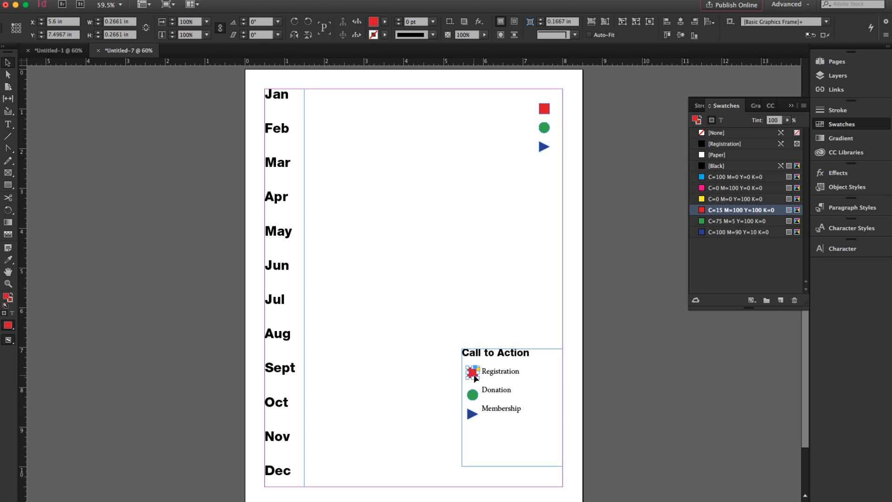
left_click(474, 394)
left_click_drag(474, 394, 474, 391)
left_click(392, 372)
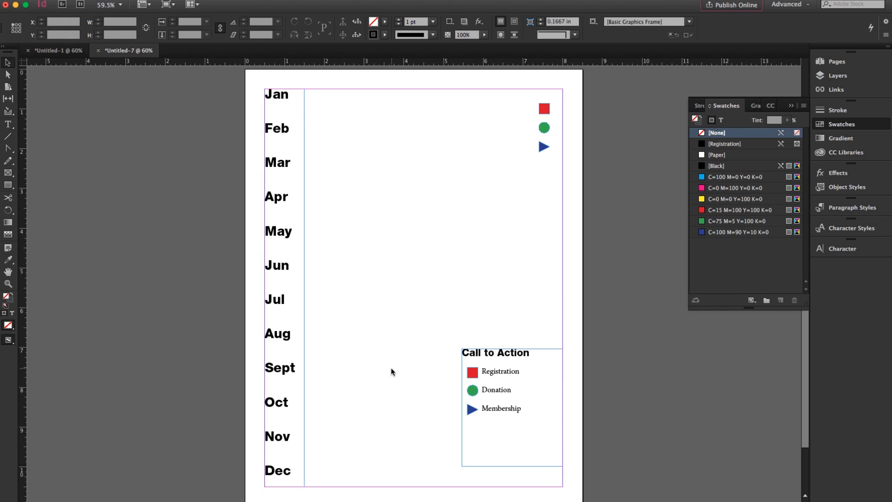
Group the Call to Action text frame with its three shapes and move the group to about X 5.82 in, Y 7.125 in.
left_click_drag(452, 341, 502, 414)
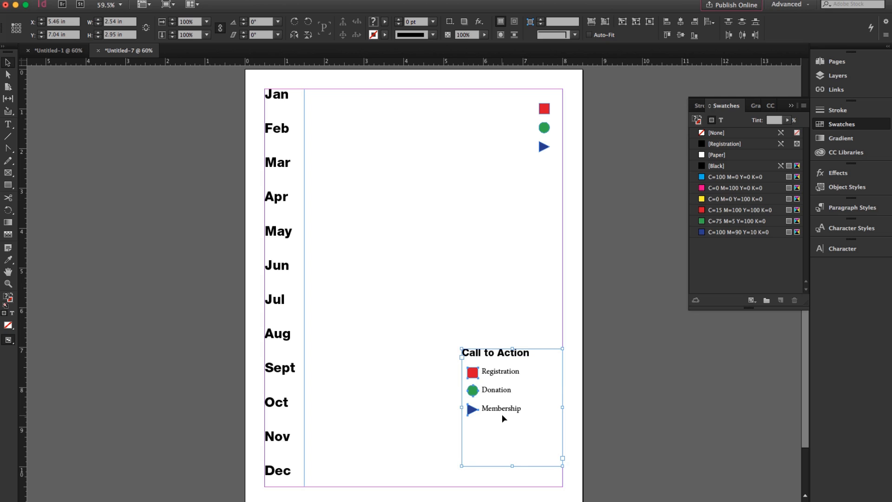
key("super+g")
mouse_move(493, 371)
left_mouse_down()
mouse_move(562, 367)
mouse_move(503, 374)
left_mouse_up()
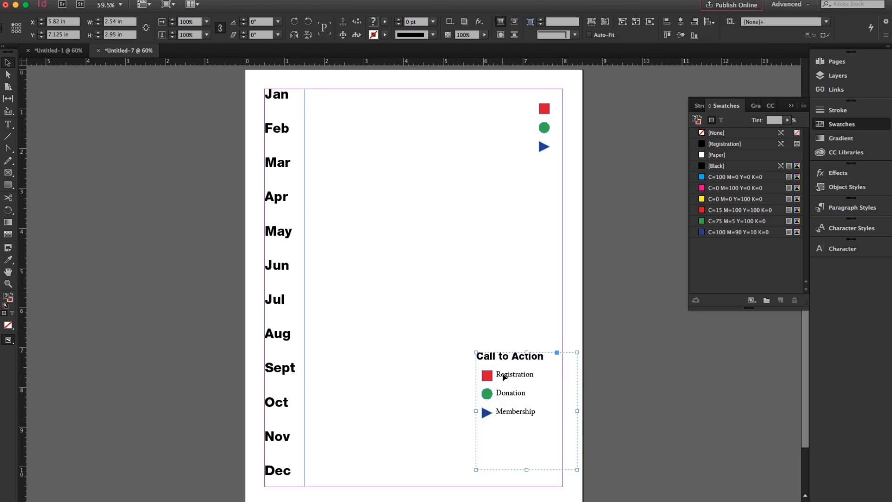
left_click(440, 391)
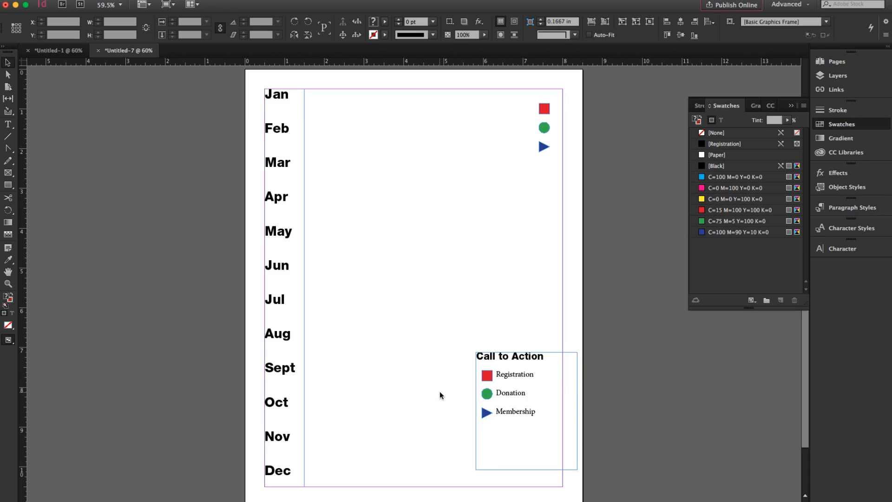
Draw a border rectangle of about 2.34 by 2.48 in around the Call to Action key and preview the page without guides.
left_click(9, 187)
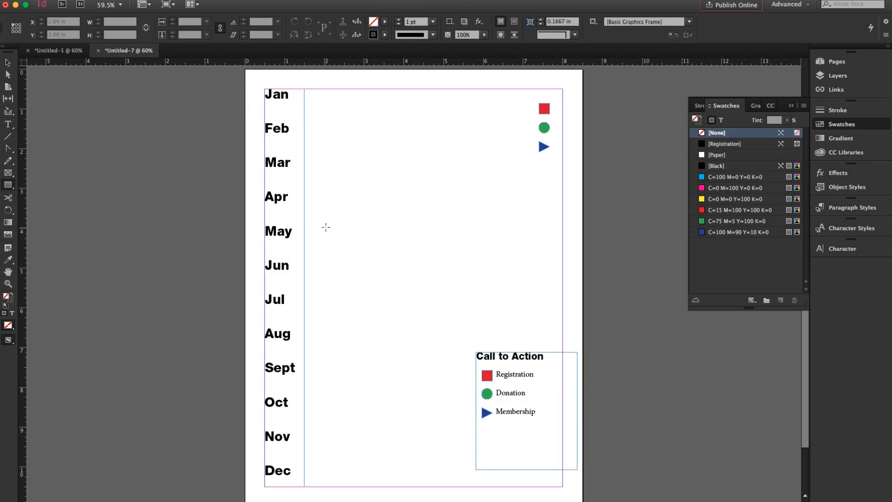
left_click_drag(467, 340, 560, 438)
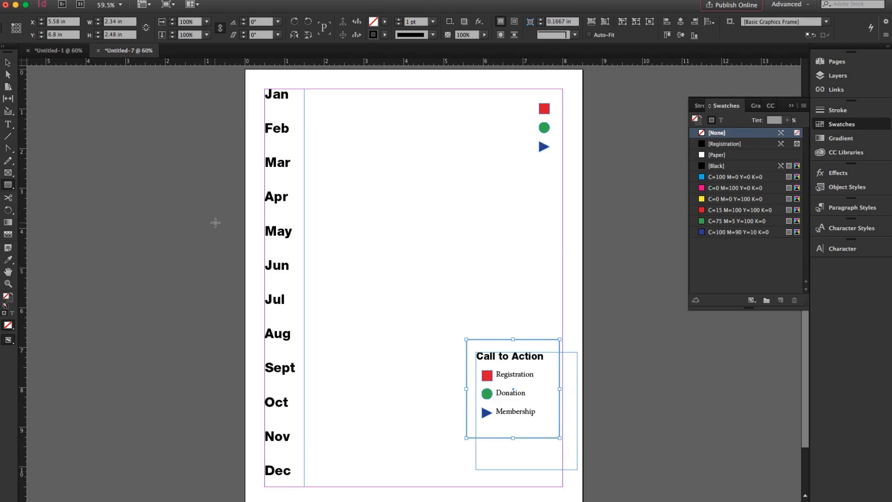
left_click(8, 62)
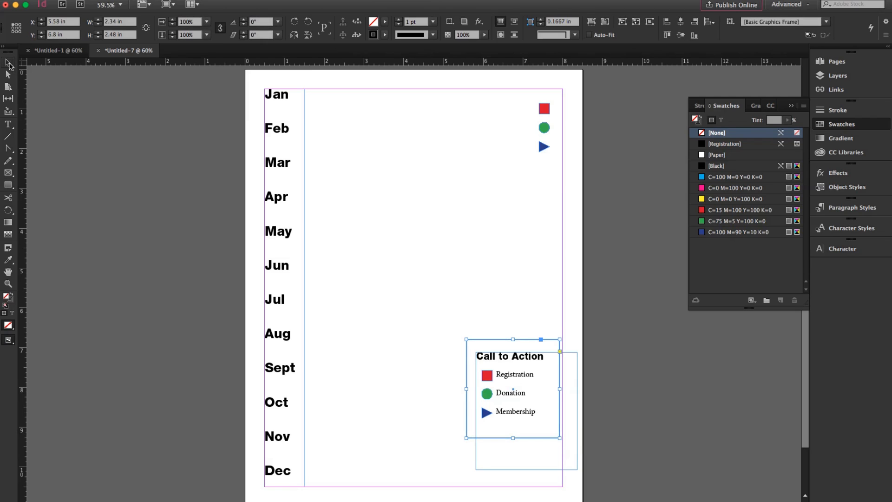
left_click(404, 335)
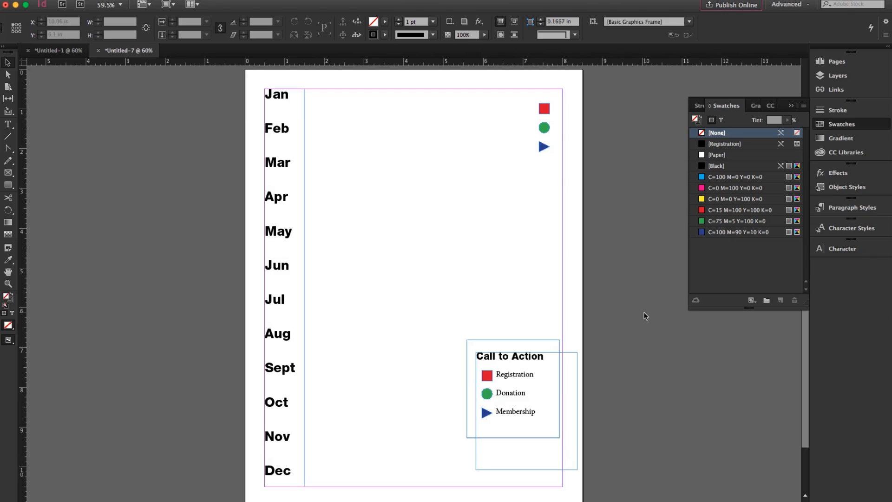
key("w")
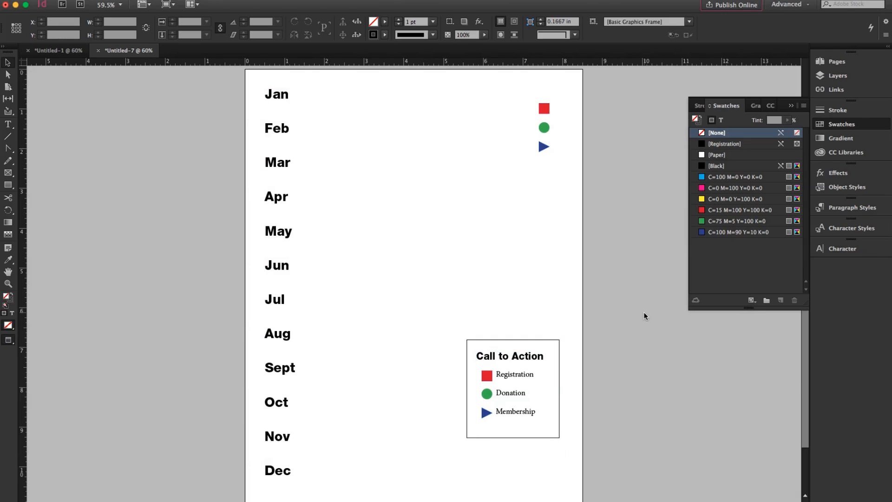
Look through the stroke types available for the border rectangle around the Call to Action key.
left_click(553, 338)
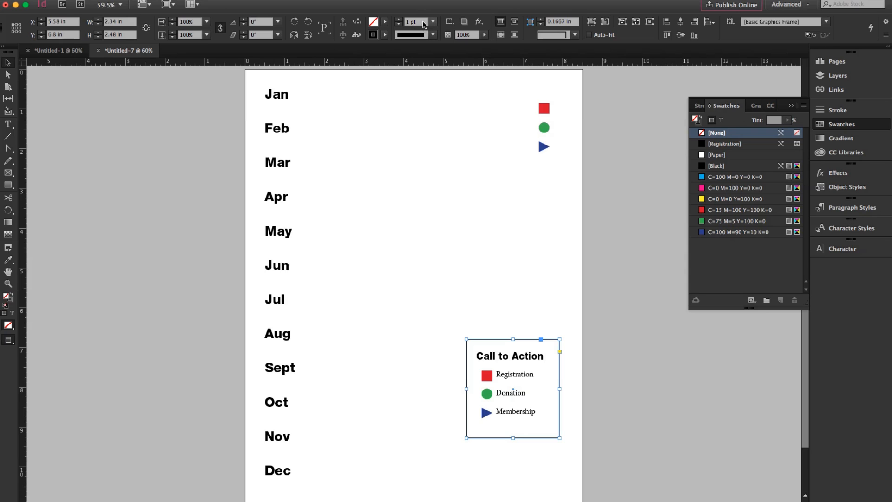
left_click(433, 35)
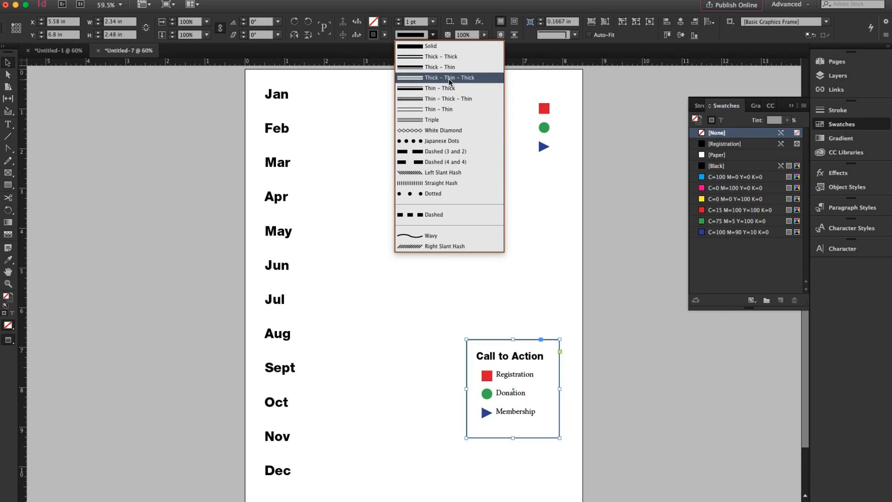
left_click(598, 344)
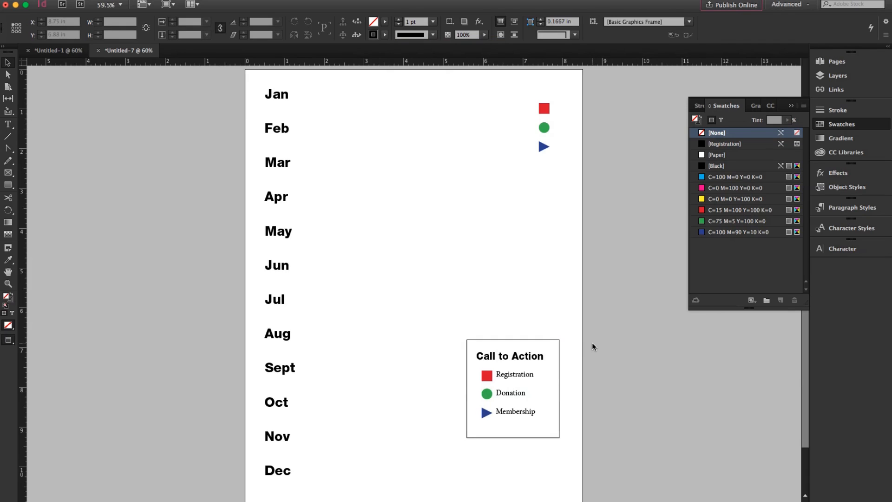
Group the border rectangle with the Call to Action key and shift the group slightly down to the page's right edge.
left_click_drag(457, 332, 504, 387)
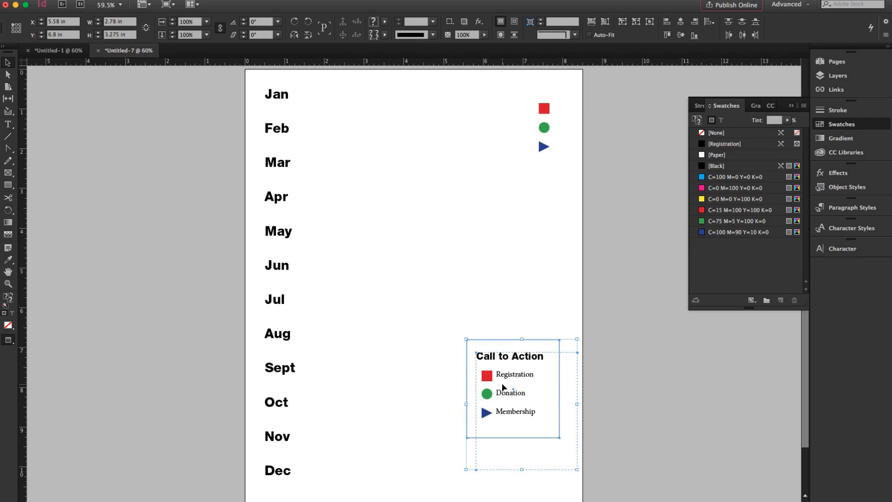
key("super+g")
left_click_drag(508, 356, 535, 367)
left_click(696, 347)
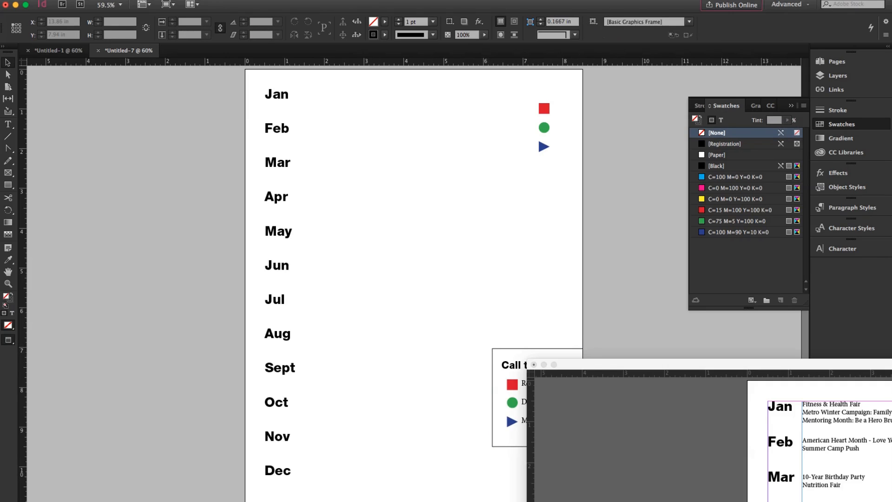
Copy the events text frame from the other calendar document onto this page and position it at X 1.8 in, Y 0.5 in.
left_click(837, 444)
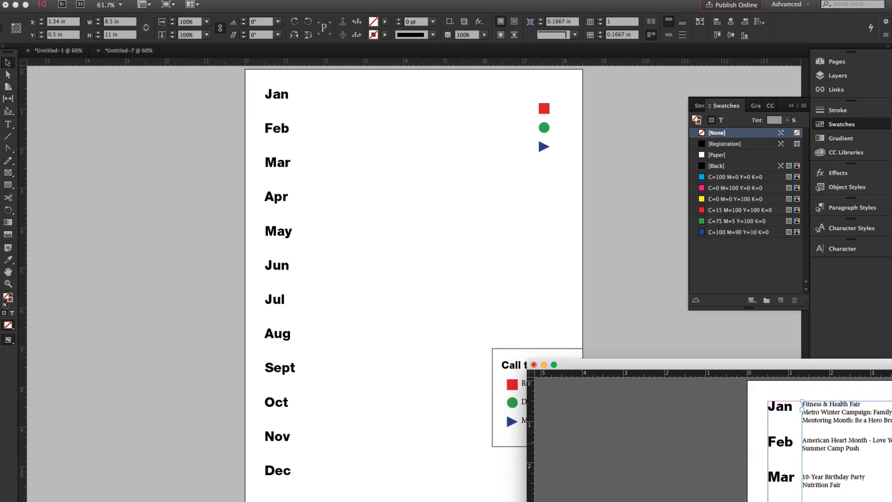
left_click(401, 235)
key("super+v")
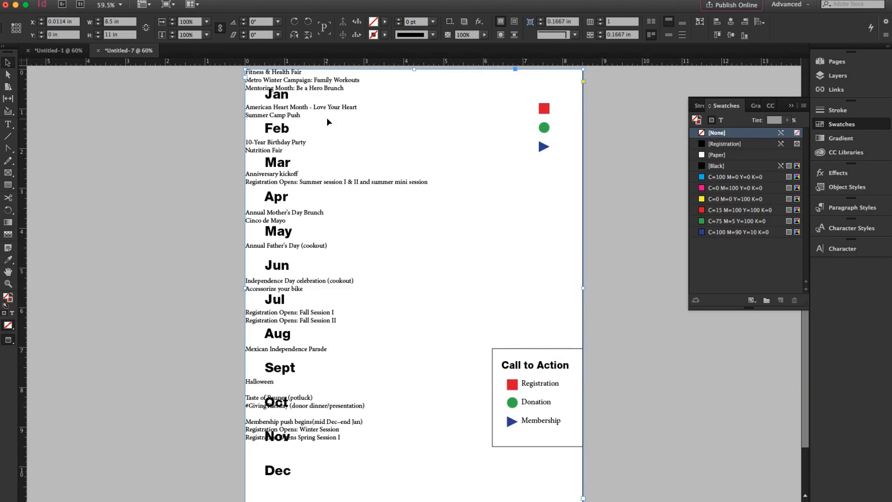
key("w")
left_click_drag(305, 86, 356, 106)
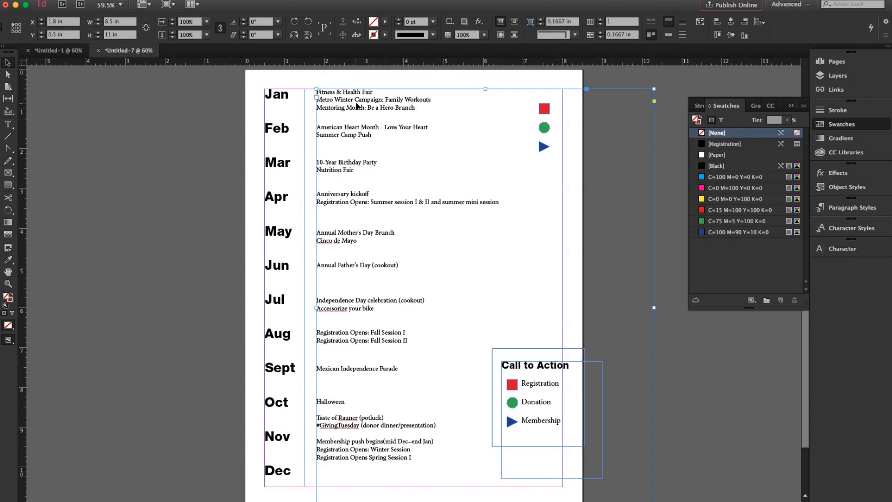
Tighten the leading of the "Annual Mother's Day Brunch" line to 10.4 pt to bring it level with May.
double_click(343, 243)
double_click(325, 231)
triple_click(325, 227)
key("alt+Up")
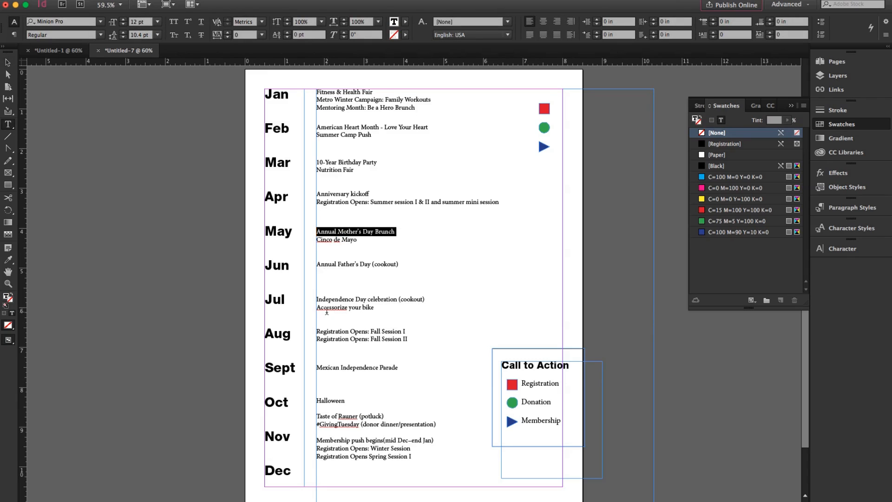
Insert blank lines before "Taste of Rauner" and "Membership push begins" to line the entries up with Nov and Dec.
left_click(321, 434)
left_click(318, 410)
key("Return")
key("Return")
key("Return")
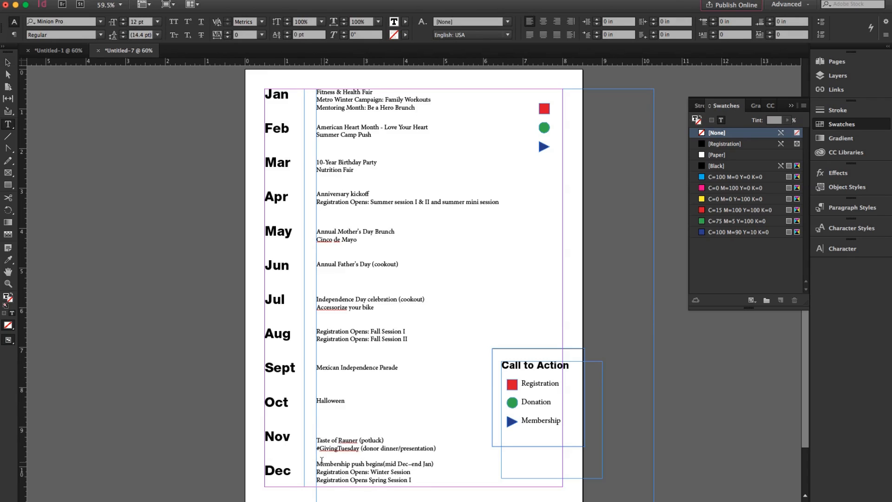
left_click(319, 460)
key("Return")
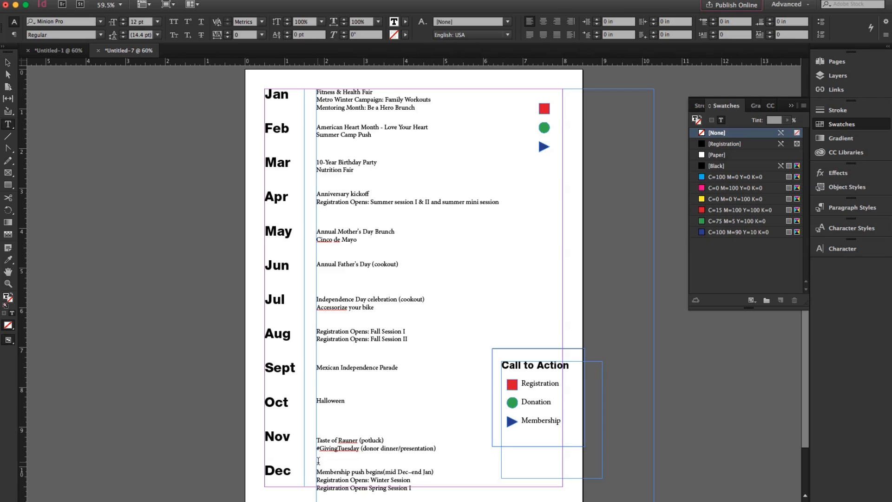
key("Escape")
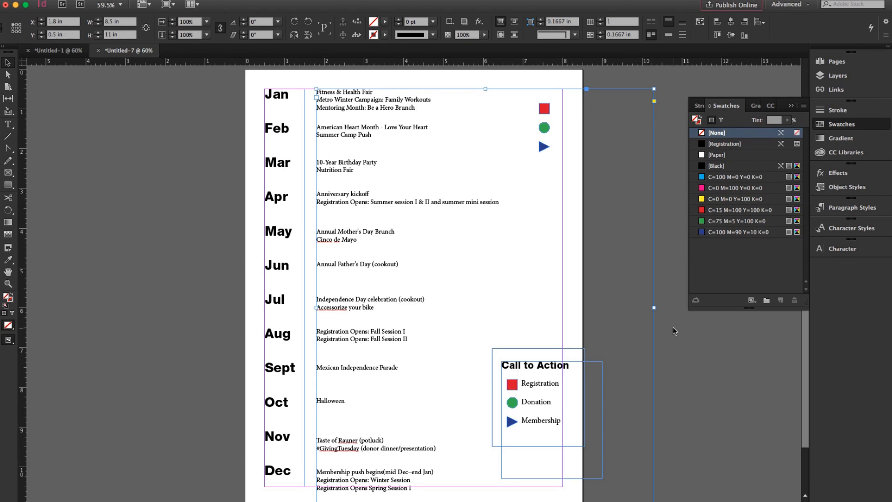
Narrow the events text frame to 4.95 in wide and pull in the right edge of the months text frame slightly.
left_click(673, 327)
left_click(655, 310)
left_click_drag(654, 309, 513, 305)
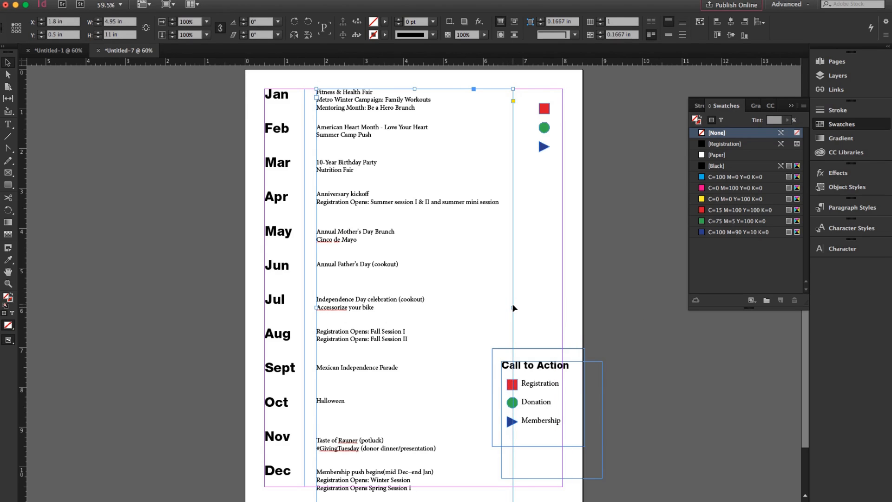
left_click(631, 268)
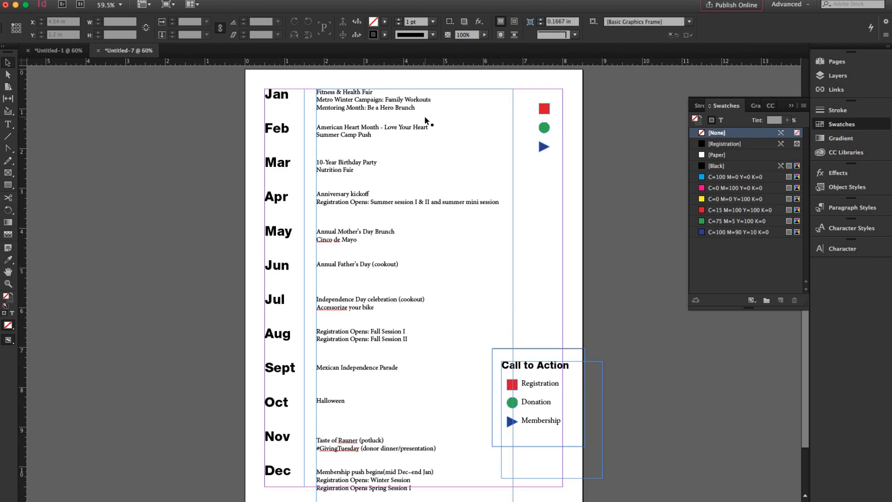
left_click(305, 108)
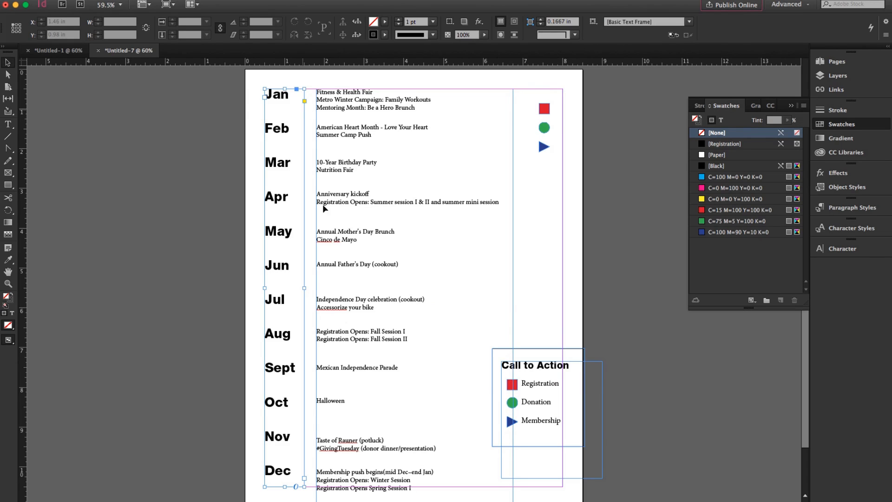
left_click_drag(305, 288, 300, 289)
left_click(545, 110)
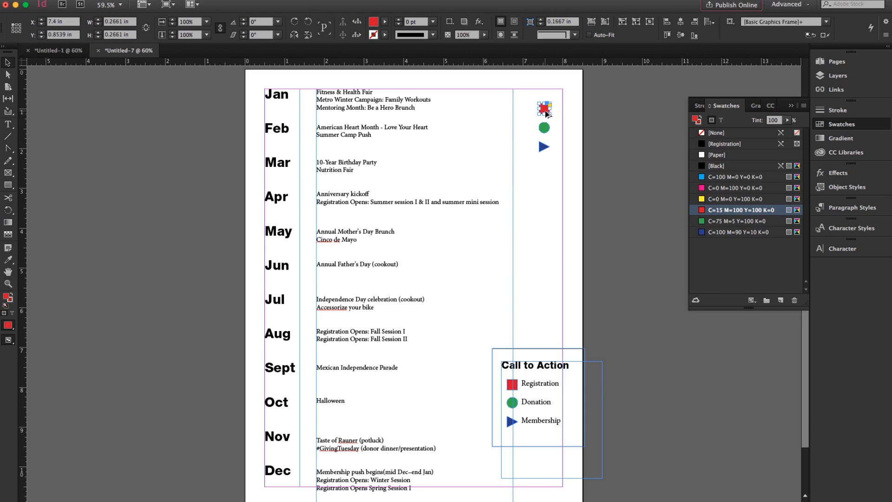
left_click_drag(547, 114, 310, 208)
key("Delete")
Scale the loose red square, green circle and blue triangle at the page's upper right to 65% in both directions.
left_click_drag(530, 97, 564, 163)
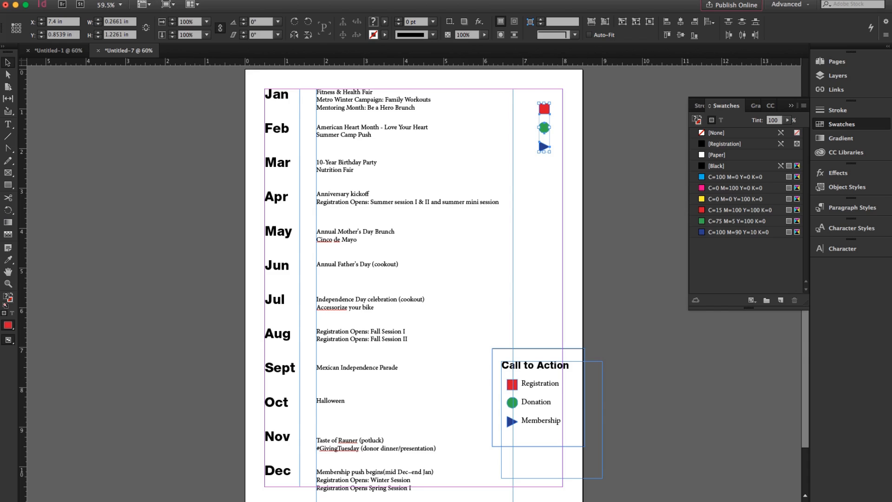
left_click(158, 1)
mouse_move(163, 6)
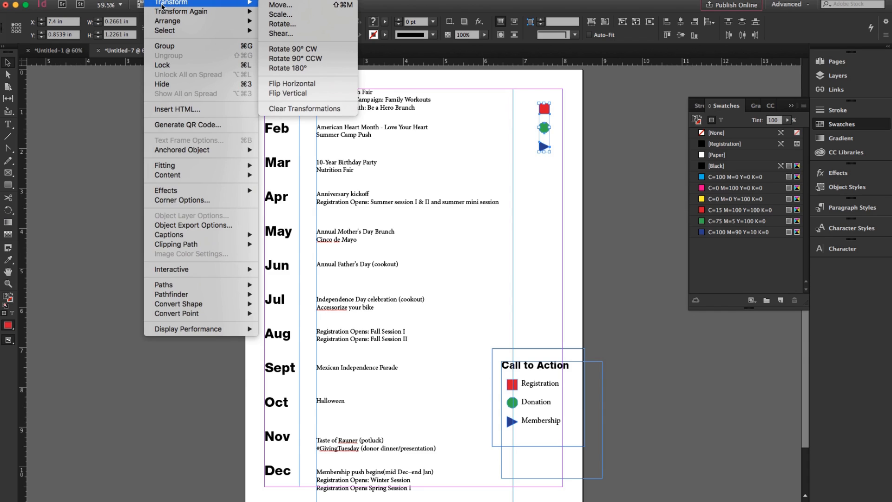
left_click(293, 16)
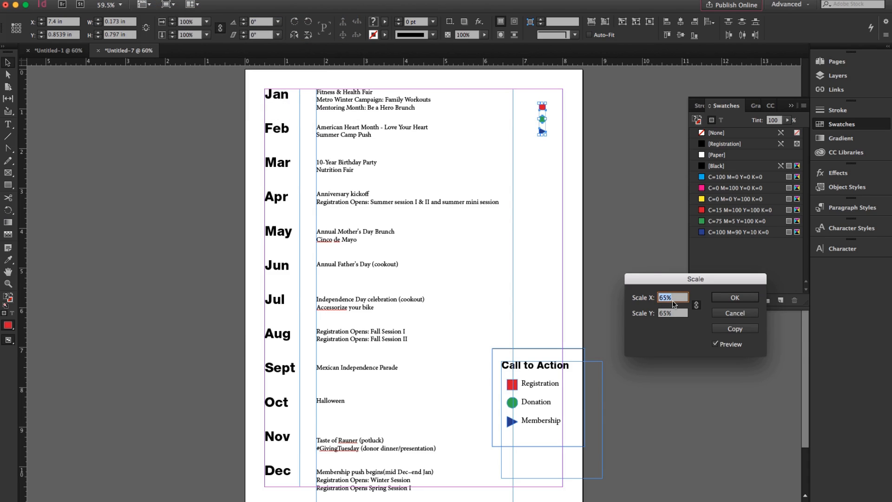
left_click(735, 298)
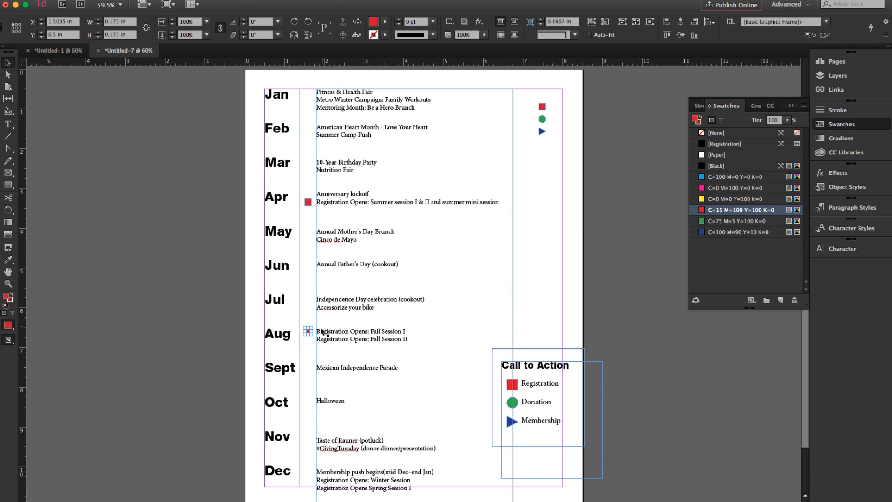
Place red square copies beside the Apr and Aug registration lines and a blue triangle beside #GivingTuesday, and align these markers in one column.
left_click_drag(326, 331, 312, 348)
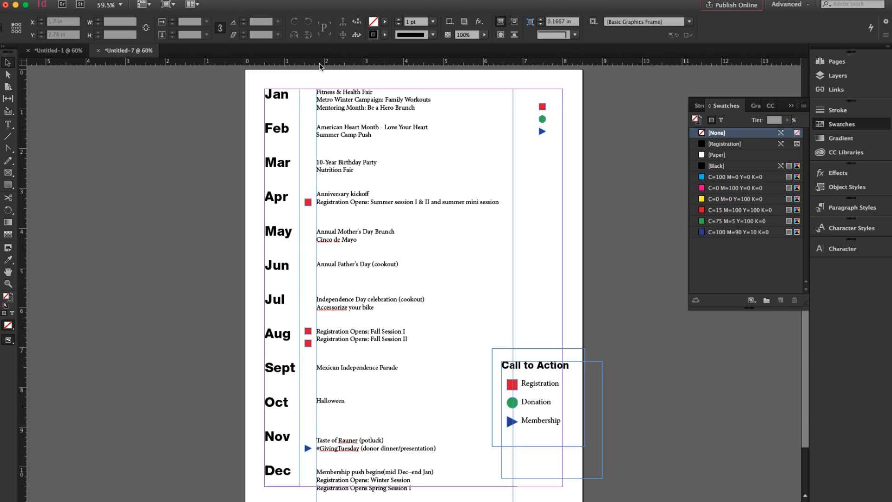
mouse_move(305, 84)
left_mouse_down()
mouse_move(302, 352)
mouse_move(314, 464)
left_mouse_up()
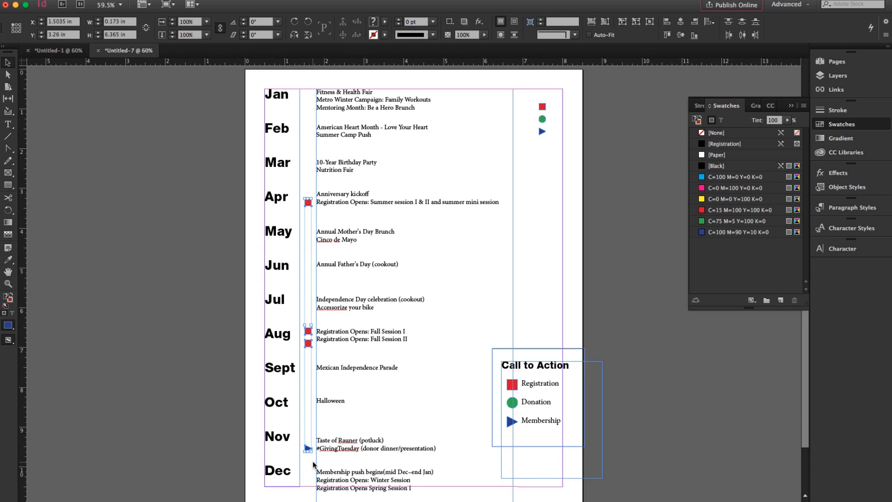
left_click(680, 26)
left_click(639, 197)
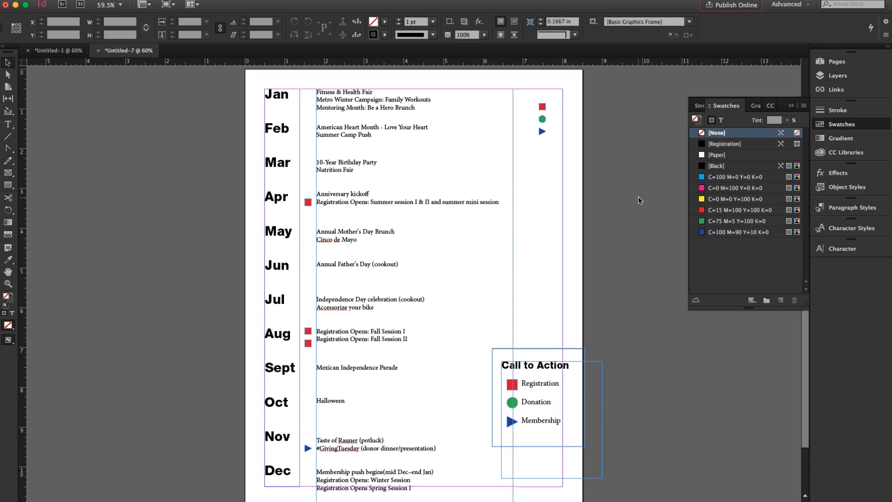
In preview without guides, move the bordered Call to Action key up and left inside the margin and delete the three spare small shapes.
key("w")
left_click(489, 329)
left_click_drag(524, 332, 533, 458)
left_click_drag(545, 388, 516, 367)
left_click(621, 226)
left_click_drag(529, 91, 562, 152)
left_click(562, 152)
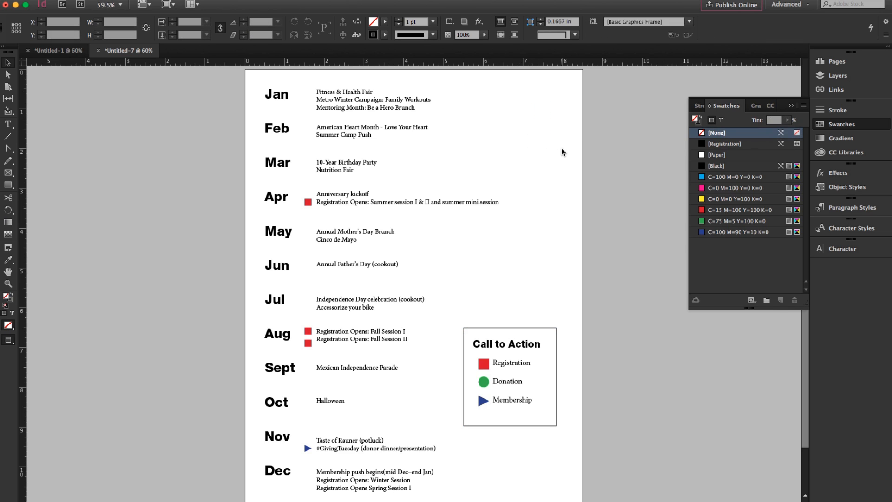